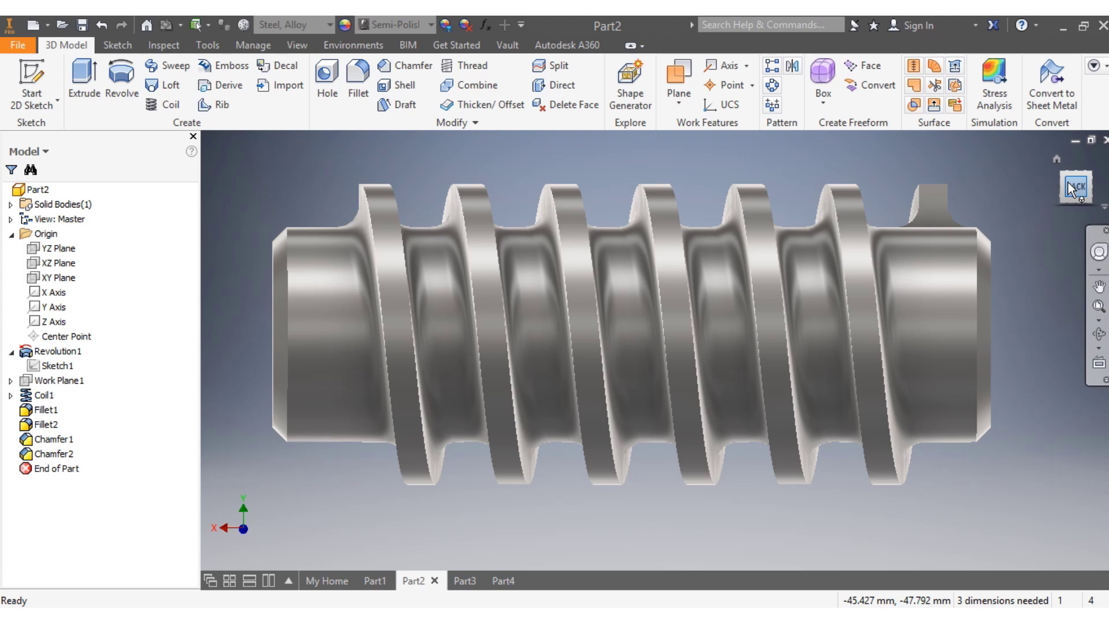
# Create a new part from the metric Standard (mm).ipt template and expand its Origin folder.
pyautogui.moveTo(1069, 182)
pyautogui.mouseDown()
pyautogui.moveTo(1073, 254)
pyautogui.moveTo(1069, 162)
pyautogui.moveTo(1070, 178)
pyautogui.moveTo(1073, 164)
pyautogui.moveTo(1072, 173)
pyautogui.moveTo(1085, 169)
pyautogui.moveTo(1072, 169)
pyautogui.mouseUp()
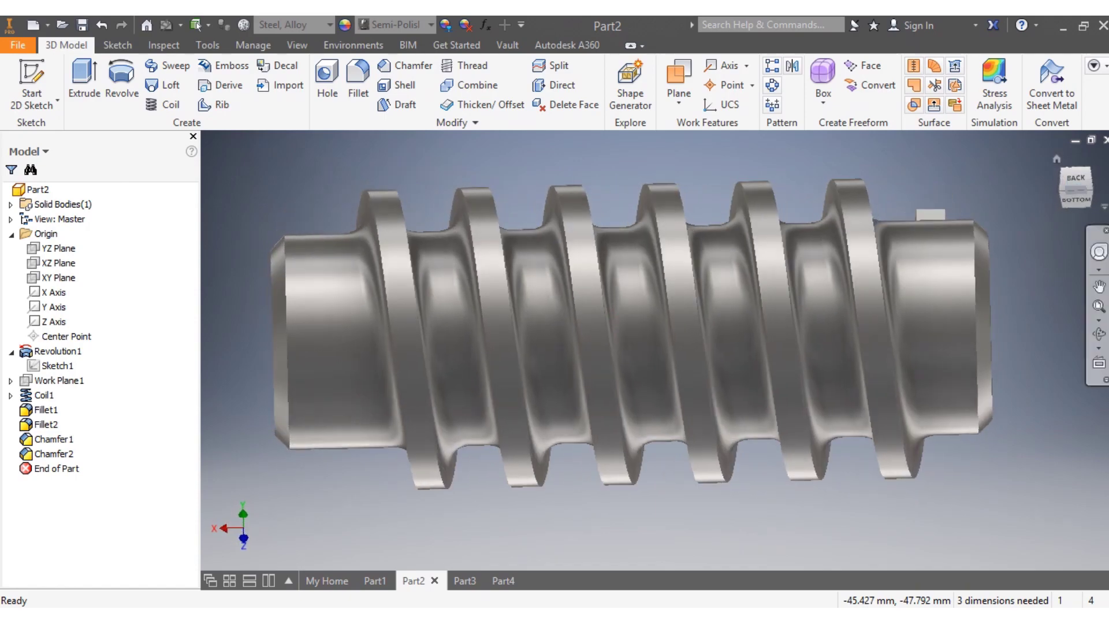
pyautogui.click(33, 28)
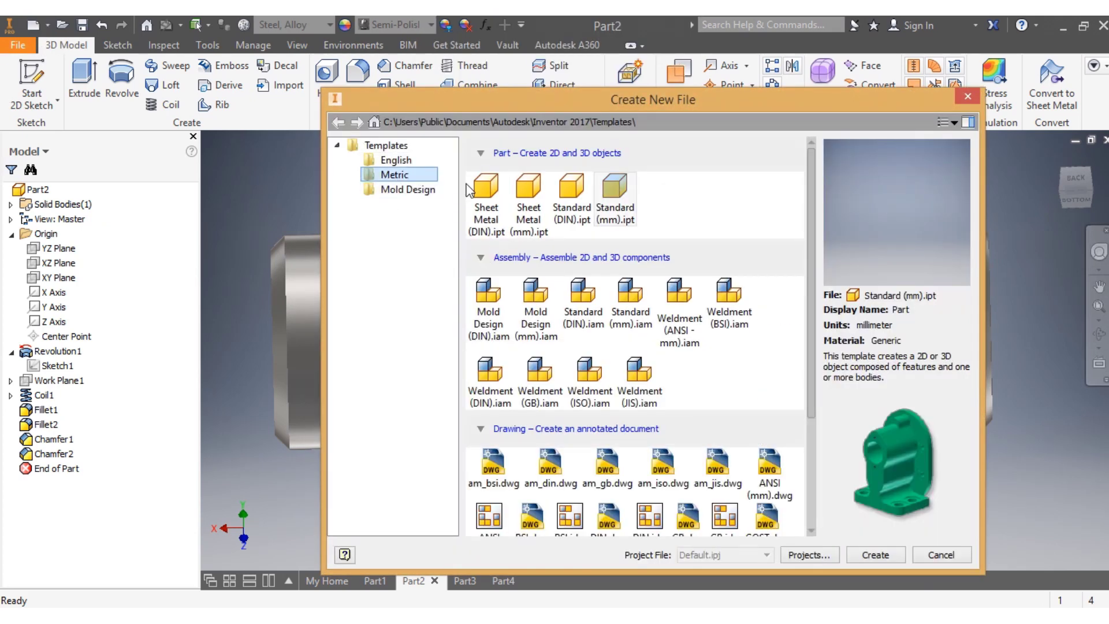
pyautogui.click(884, 557)
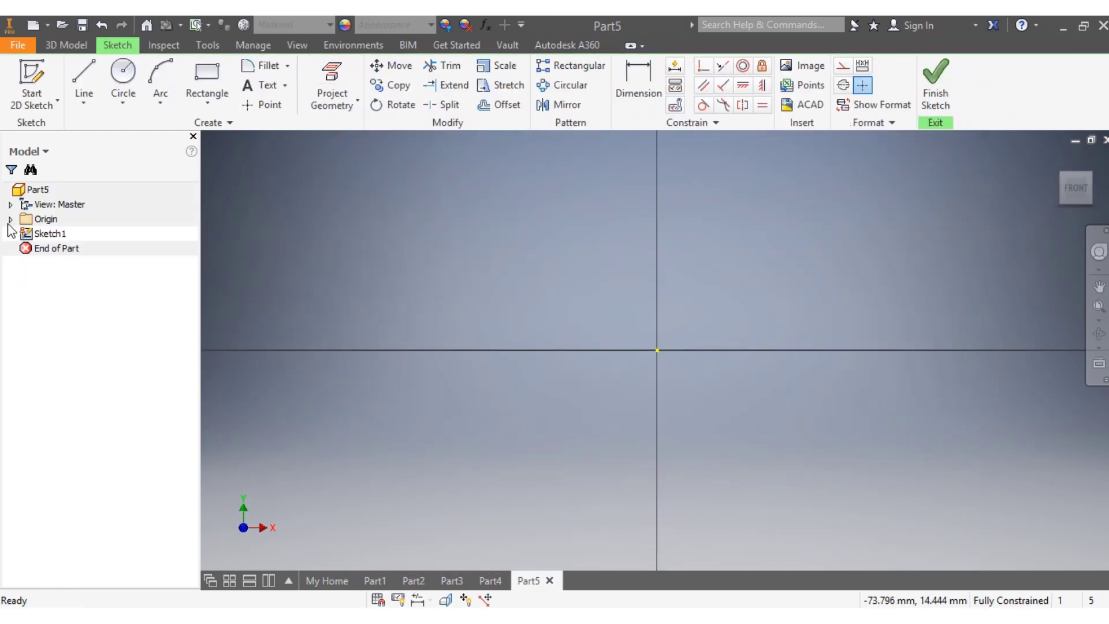
pyautogui.click(10, 220)
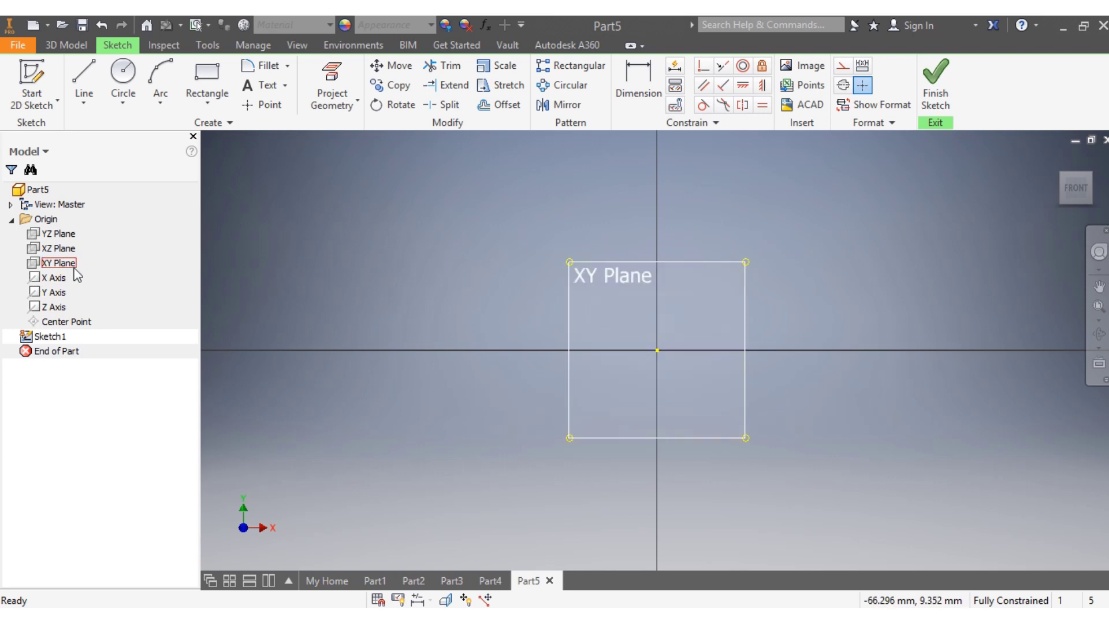
# Sketch a horizontal line through the origin and convert it to a centerline.
pyautogui.click(84, 81)
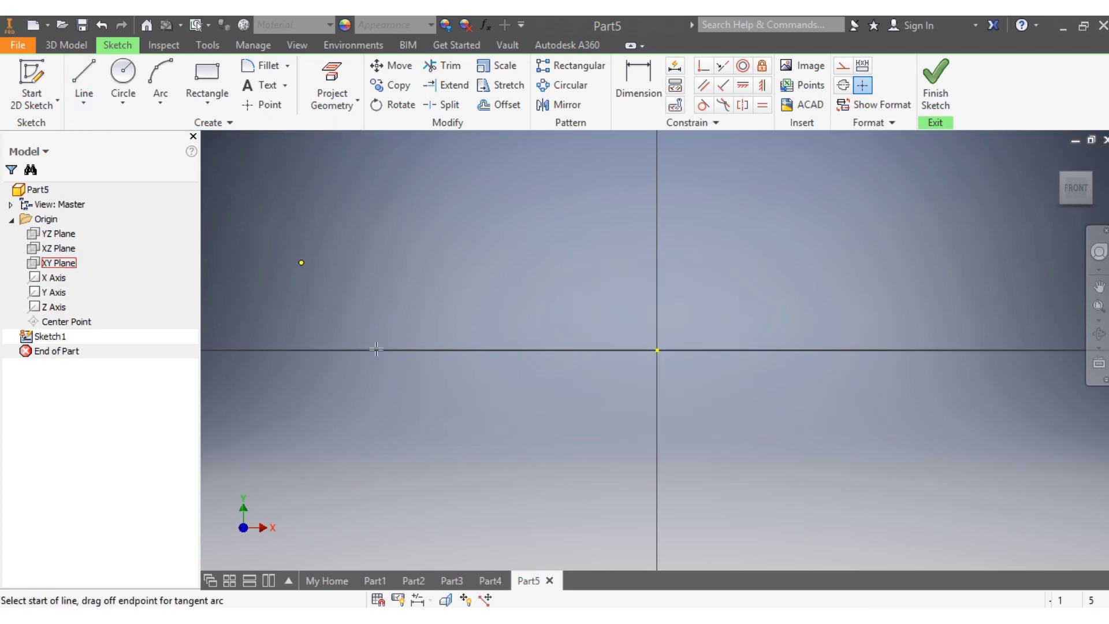
pyautogui.click(440, 350)
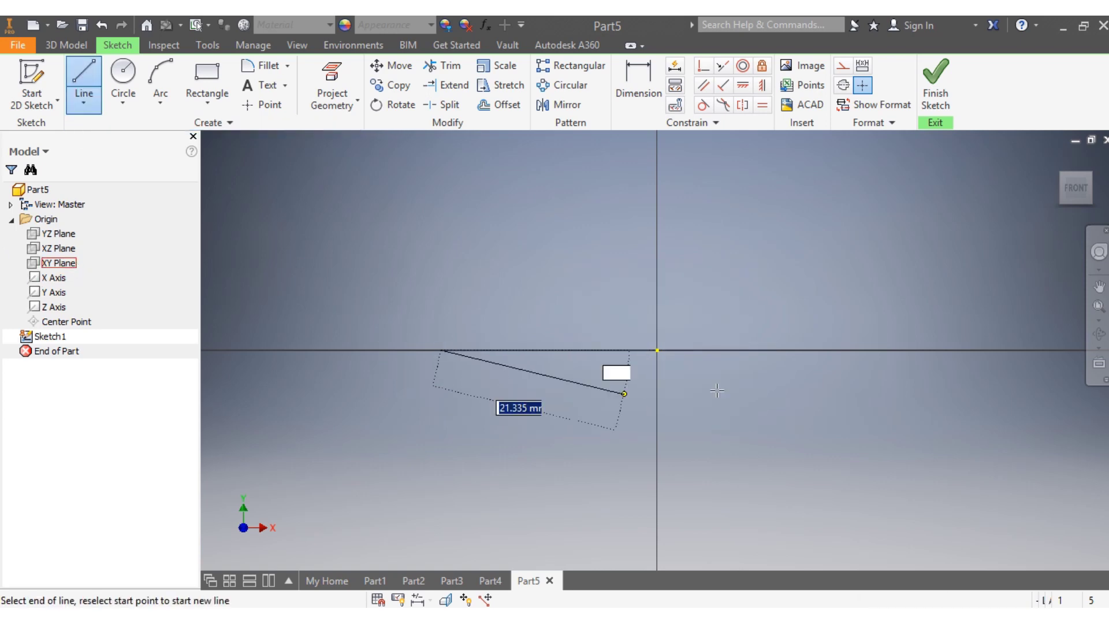
pyautogui.click(930, 350)
pyautogui.press('Escape')
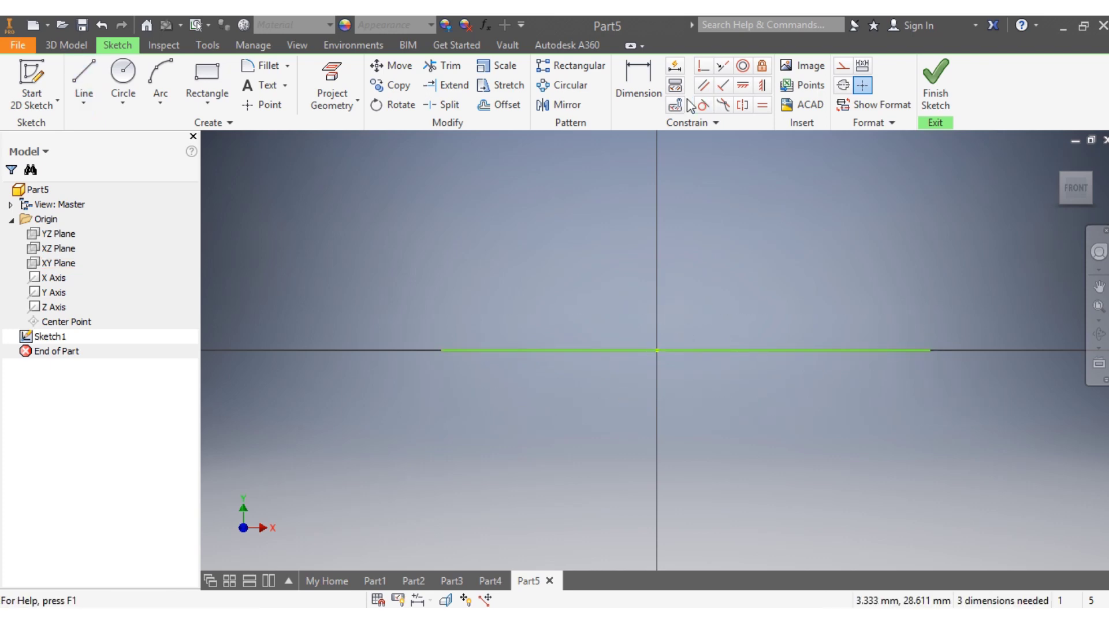
pyautogui.click(602, 351)
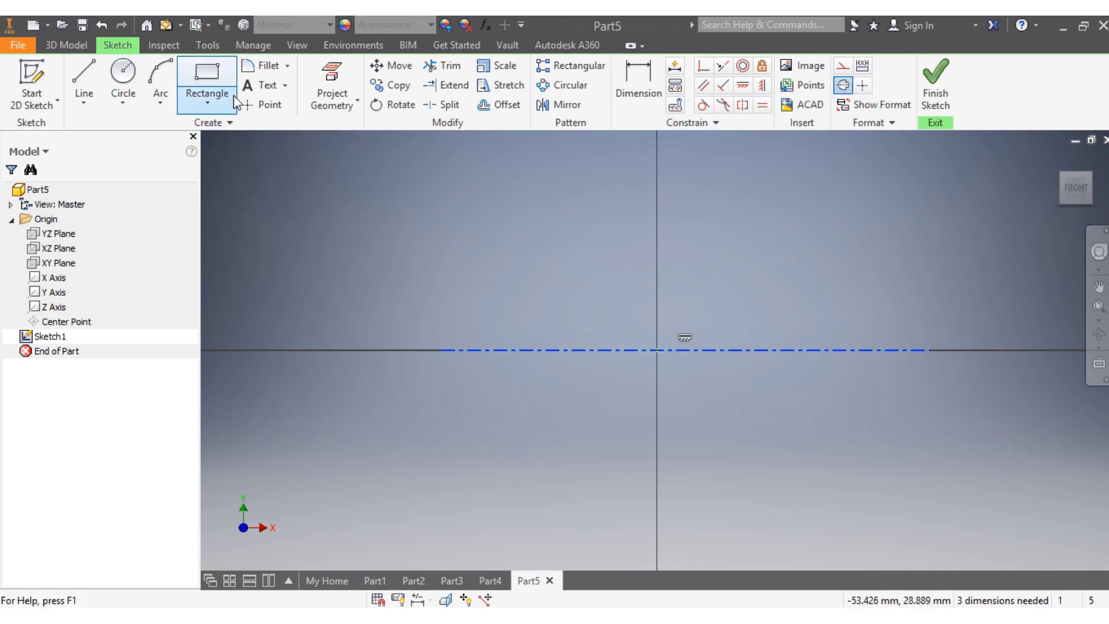
# Sketch a two-point rectangle about 35 mm wide above the centerline, with its base lying on it.
pyautogui.click(207, 81)
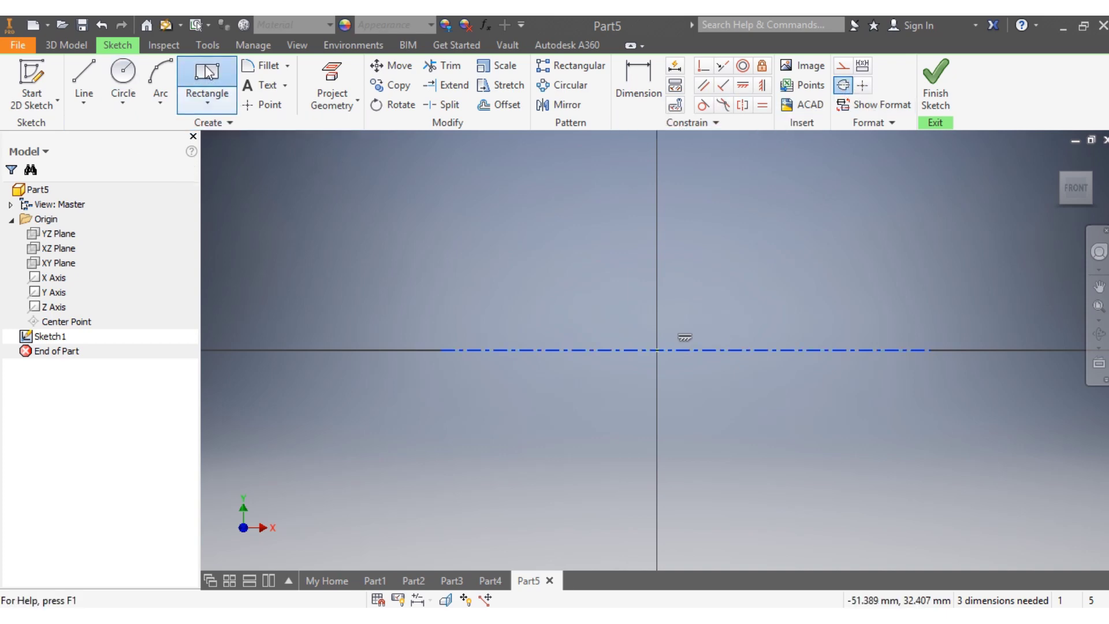
pyautogui.scroll(4, 500, 350)
pyautogui.click(500, 350)
pyautogui.scroll(-3, 500, 350)
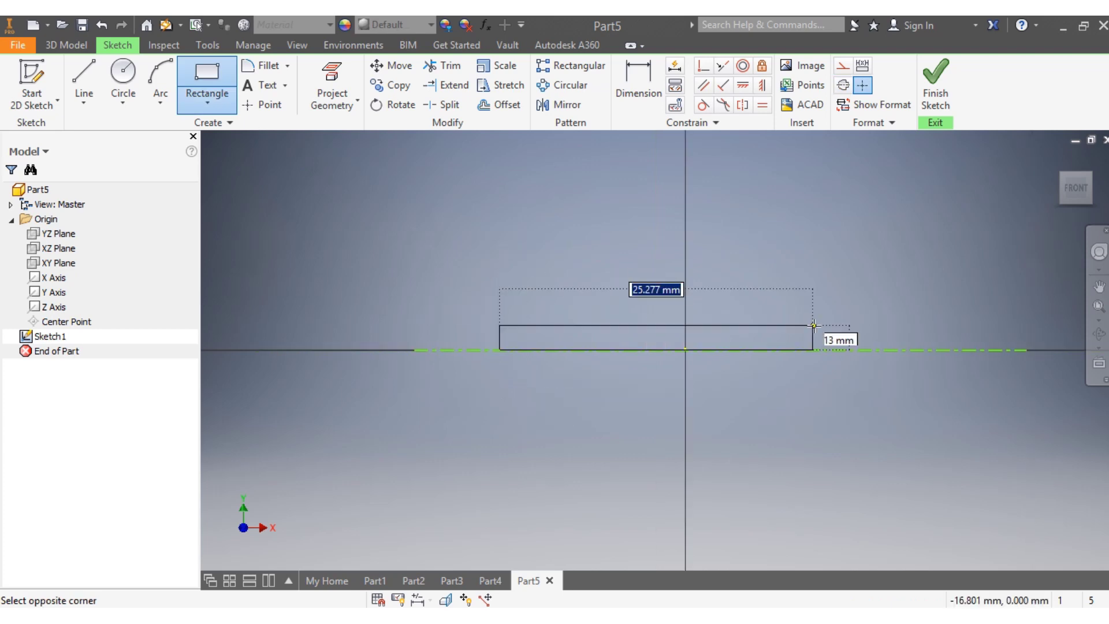
pyautogui.click(889, 284)
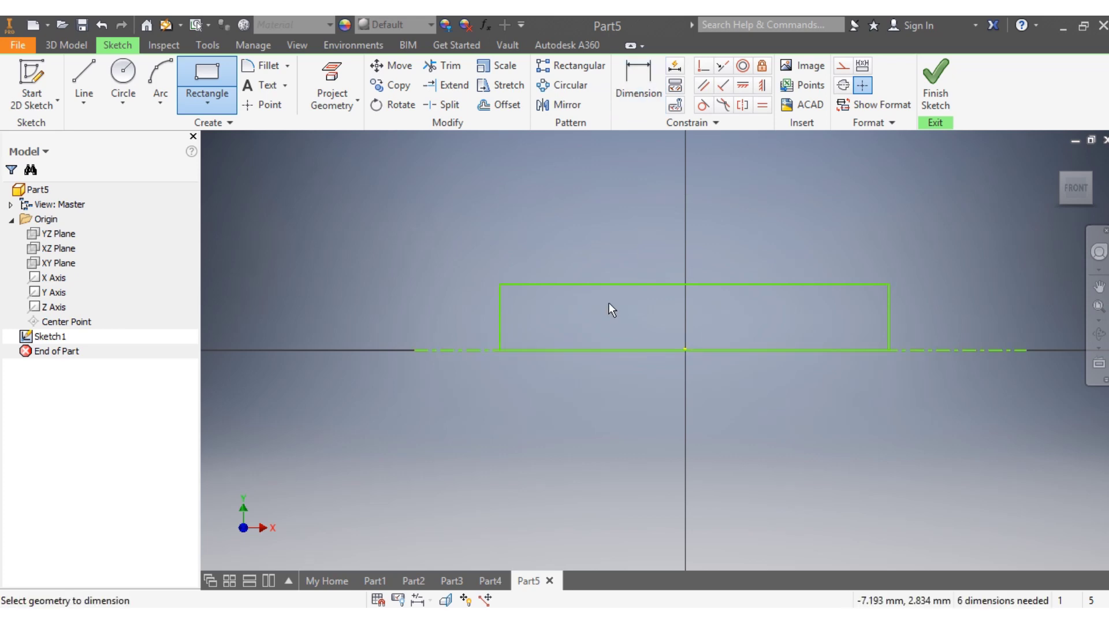
# Dimension the rectangle's upper edge to a length of 100 mm.
pyautogui.click(611, 283)
pyautogui.click(612, 241)
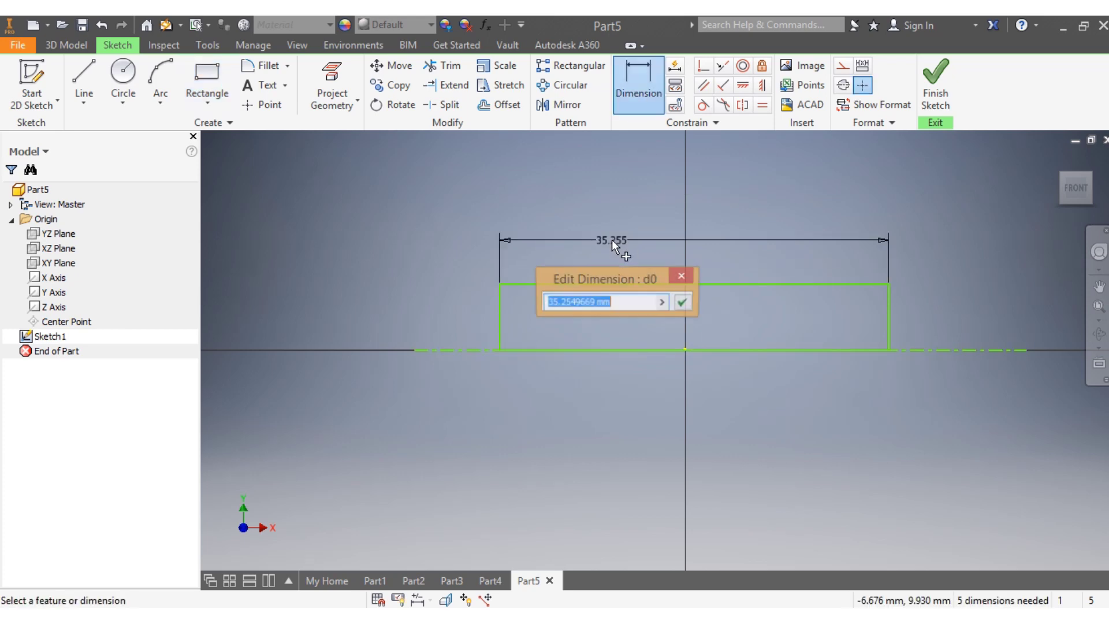
pyautogui.write('10')
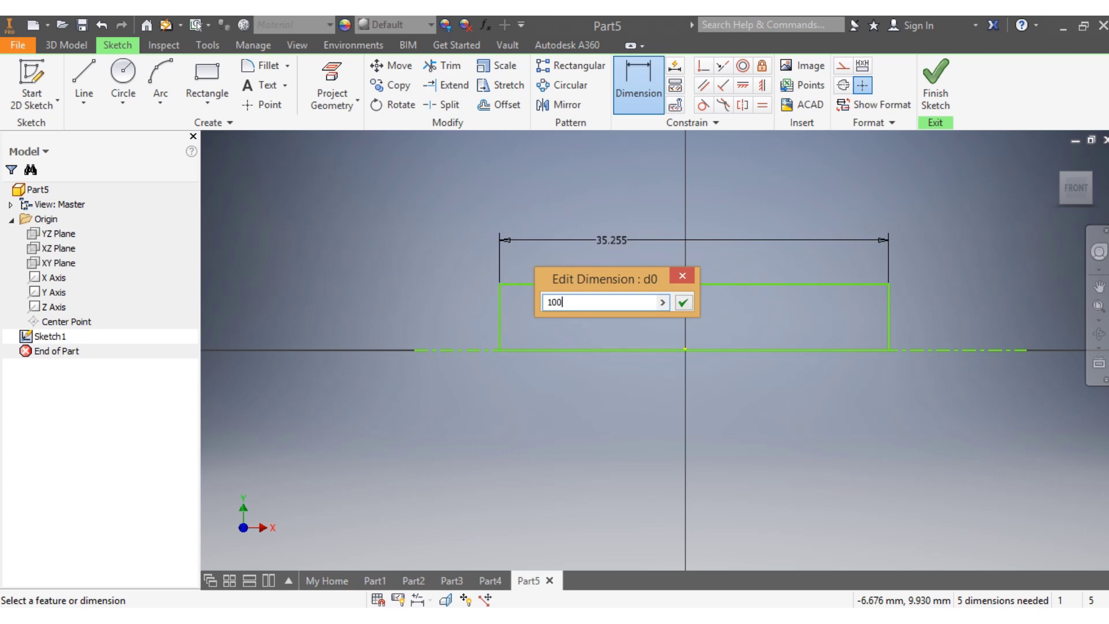
pyautogui.write('0')
pyautogui.press('Return')
pyautogui.scroll(8, 643, 293)
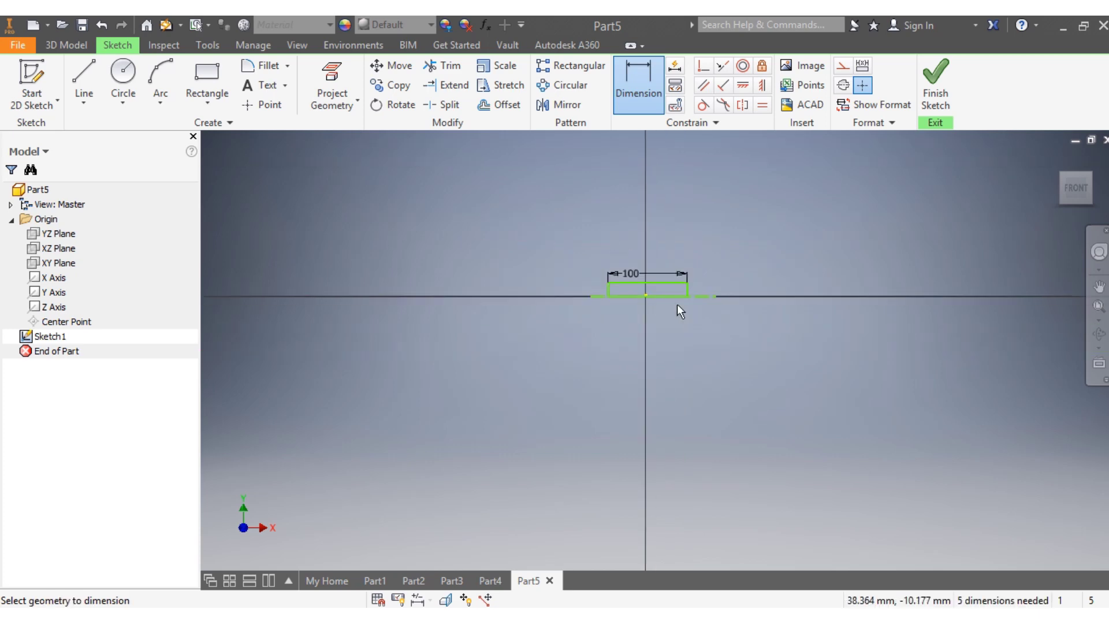
# Dimension the rectangle's short side to a height of 15 mm.
pyautogui.scroll(-6, 677, 304)
pyautogui.click(718, 249)
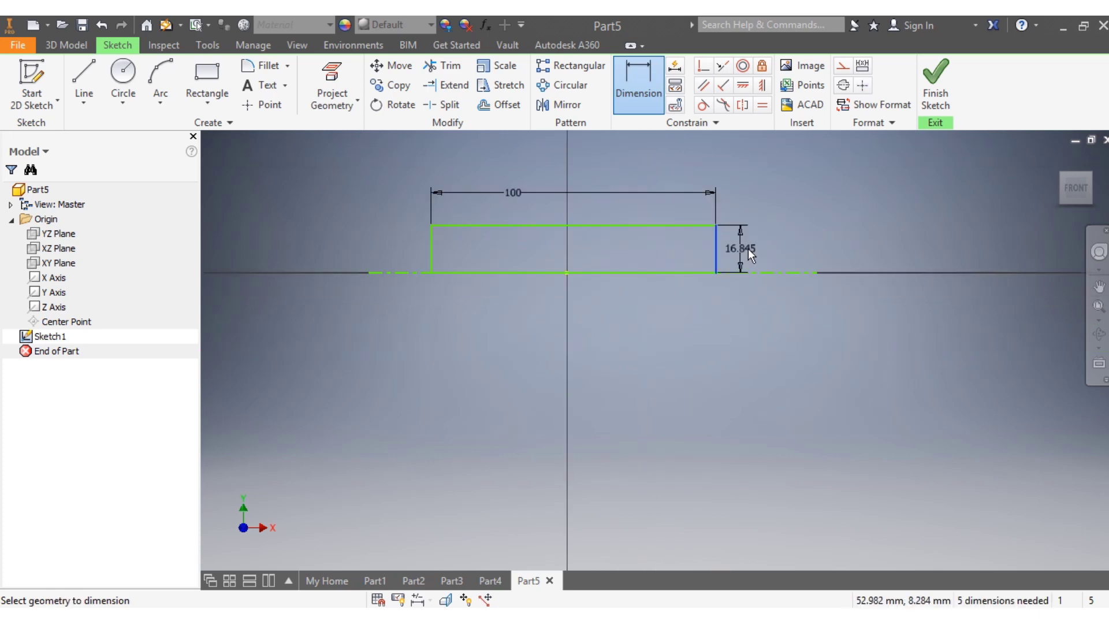
pyautogui.click(766, 249)
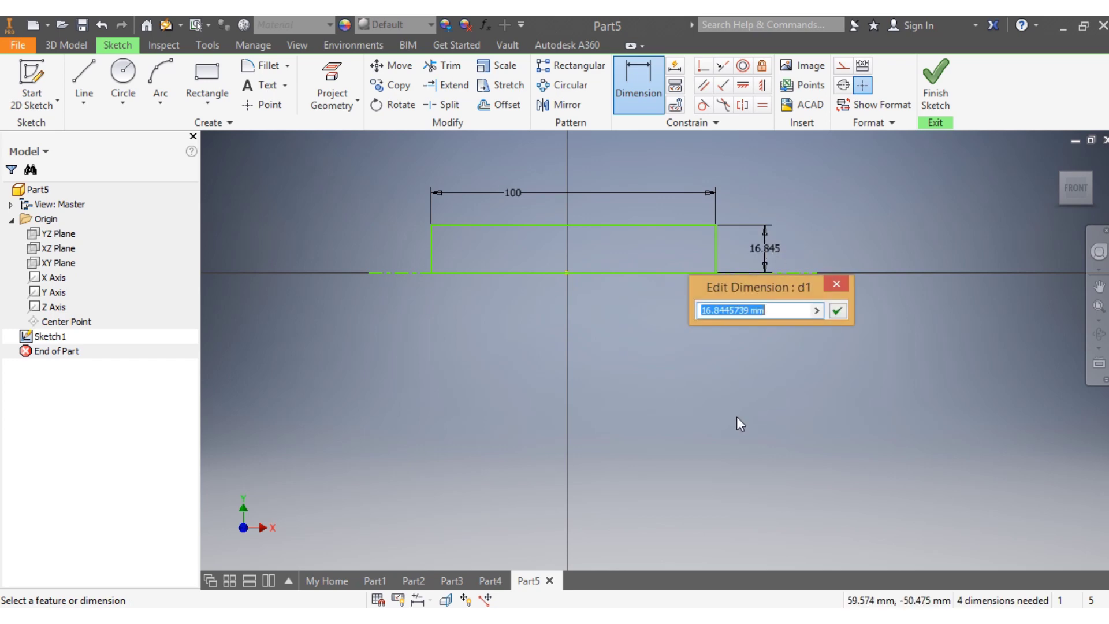
pyautogui.write('15')
pyautogui.press('Return')
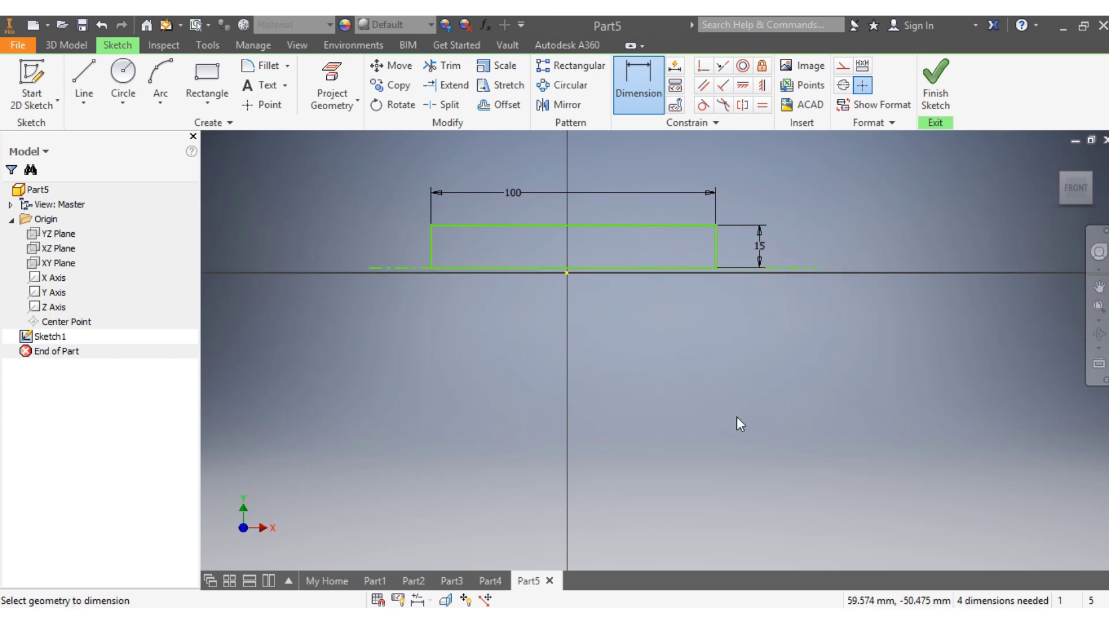
pyautogui.press('Escape')
# Move the centerline and the rectangle's base down onto the horizontal axis through the origin.
pyautogui.scroll(5, 564, 241)
pyautogui.scroll(-3, 529, 418)
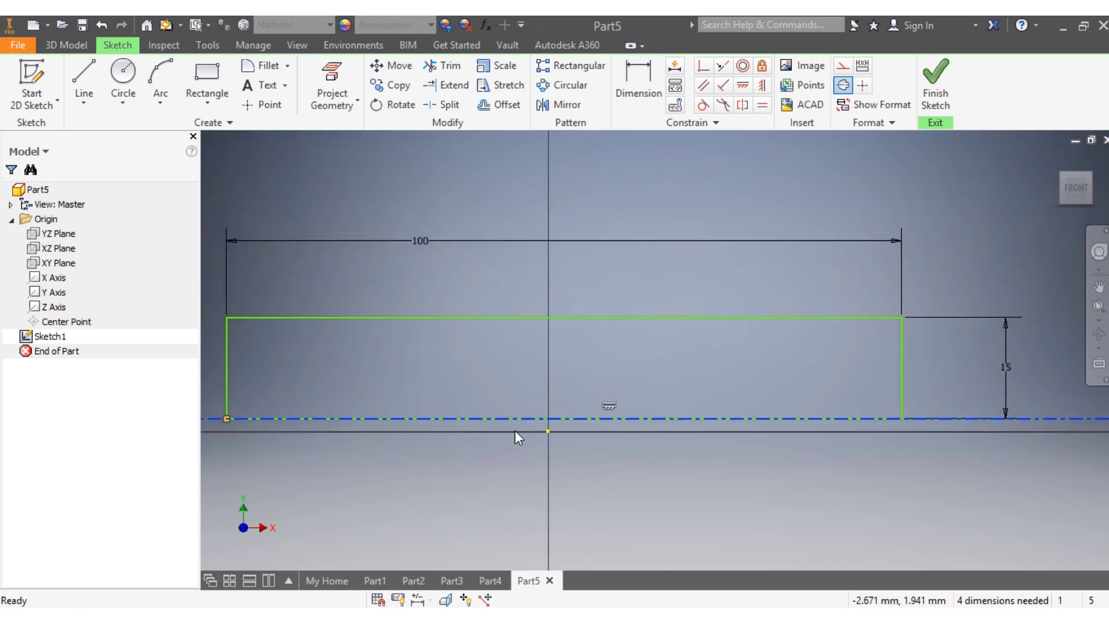
pyautogui.scroll(2, 514, 427)
pyautogui.moveTo(525, 415); pyautogui.dragTo(530, 438)
pyautogui.scroll(-8, 544, 492)
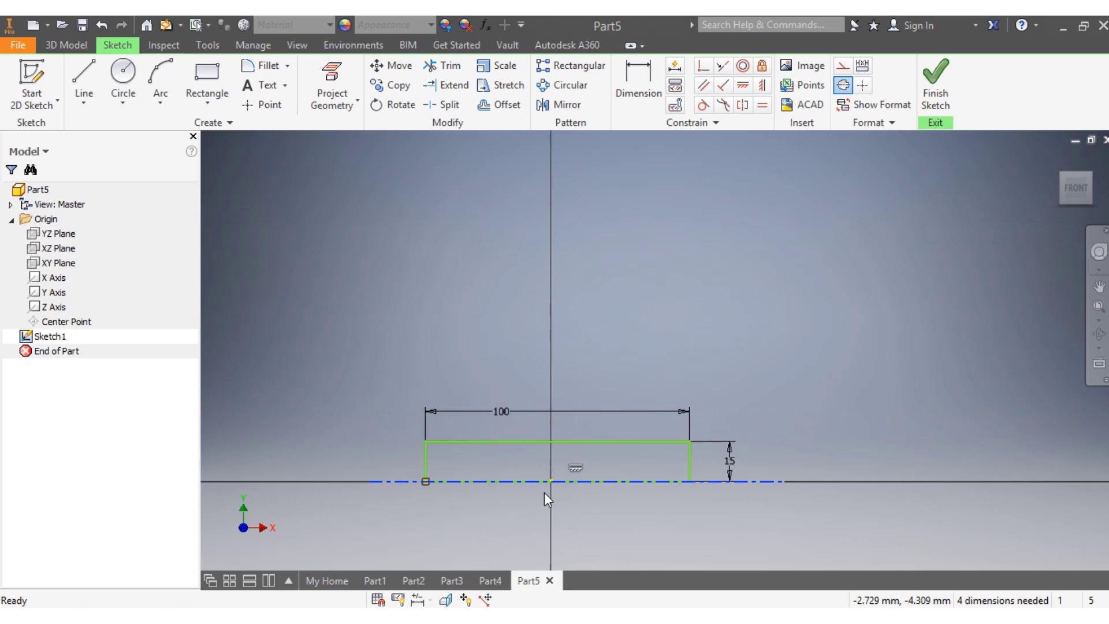
pyautogui.scroll(5, 631, 532)
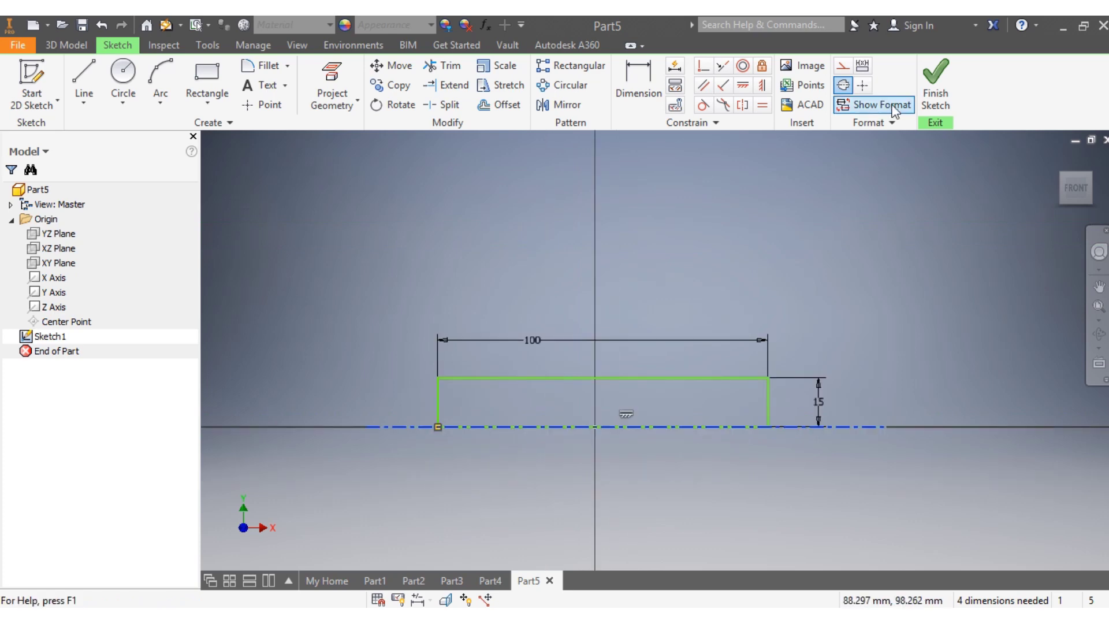
# Finish the sketch and revolve the rectangle a full turn about the centerline into a solid cylinder.
pyautogui.click(925, 99)
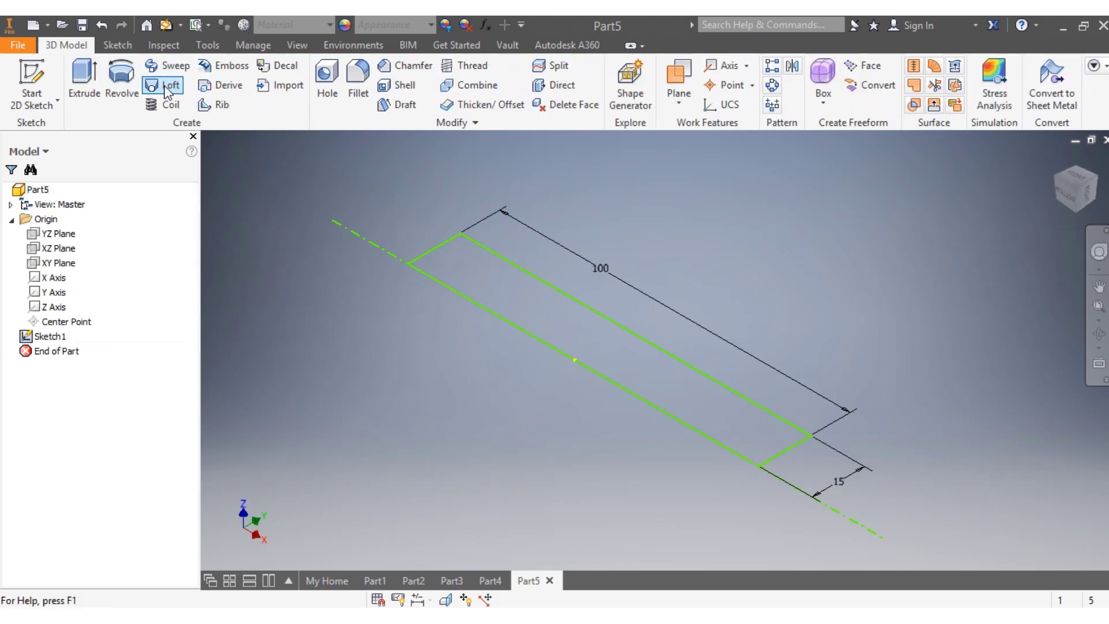
pyautogui.click(122, 87)
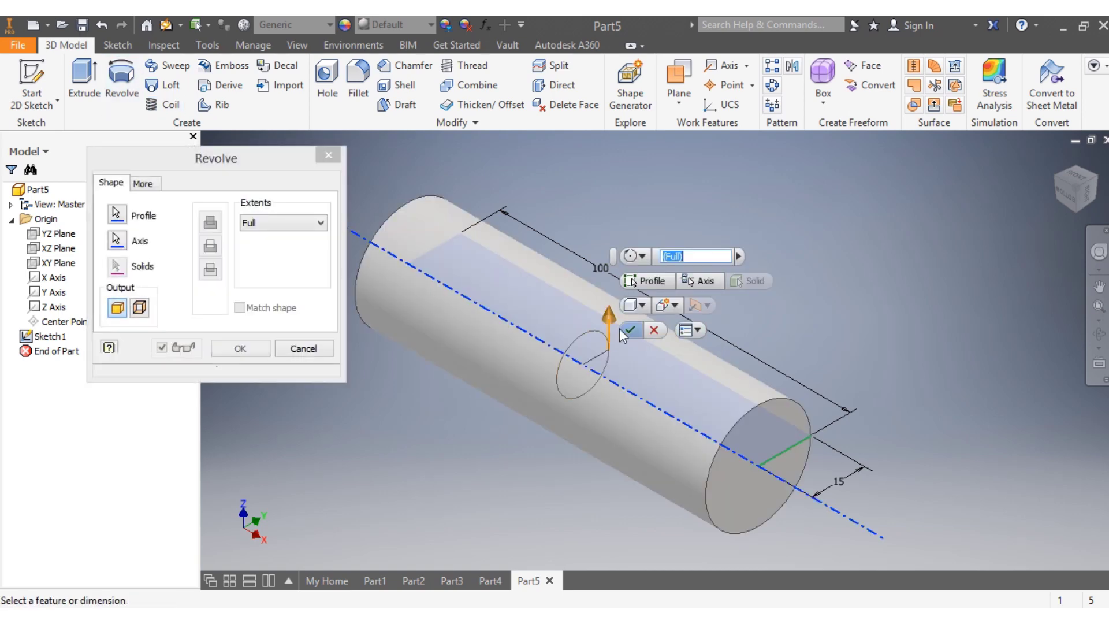
pyautogui.click(630, 329)
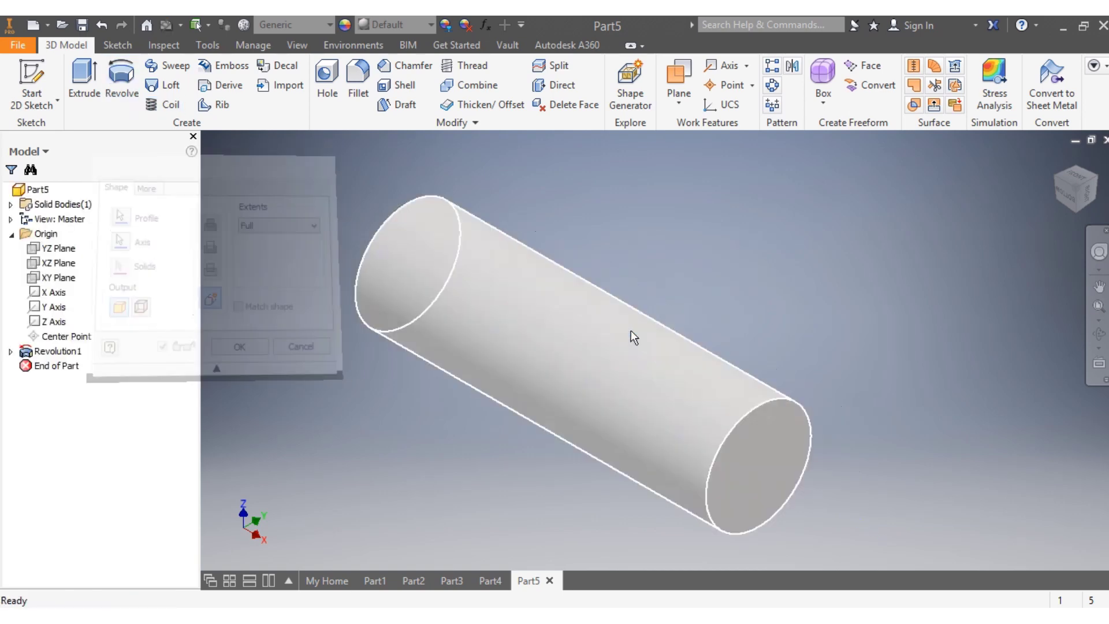
# Create a work plane from the XY plane with a 0 mm offset, through the middle of the cylinder.
pyautogui.click(1077, 180)
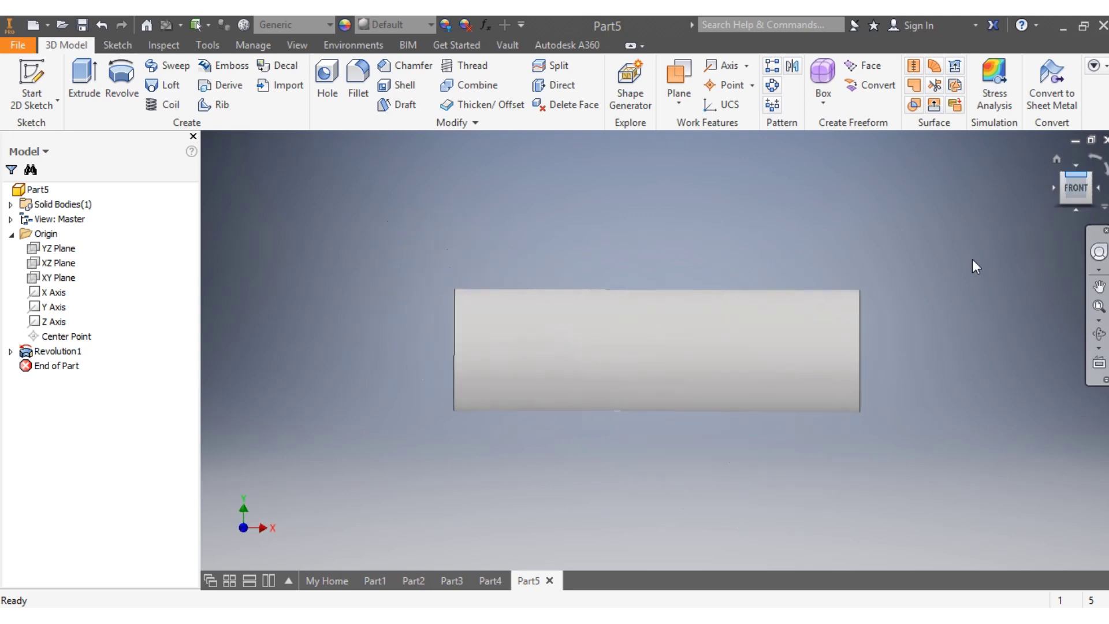
pyautogui.click(60, 278)
pyautogui.click(677, 78)
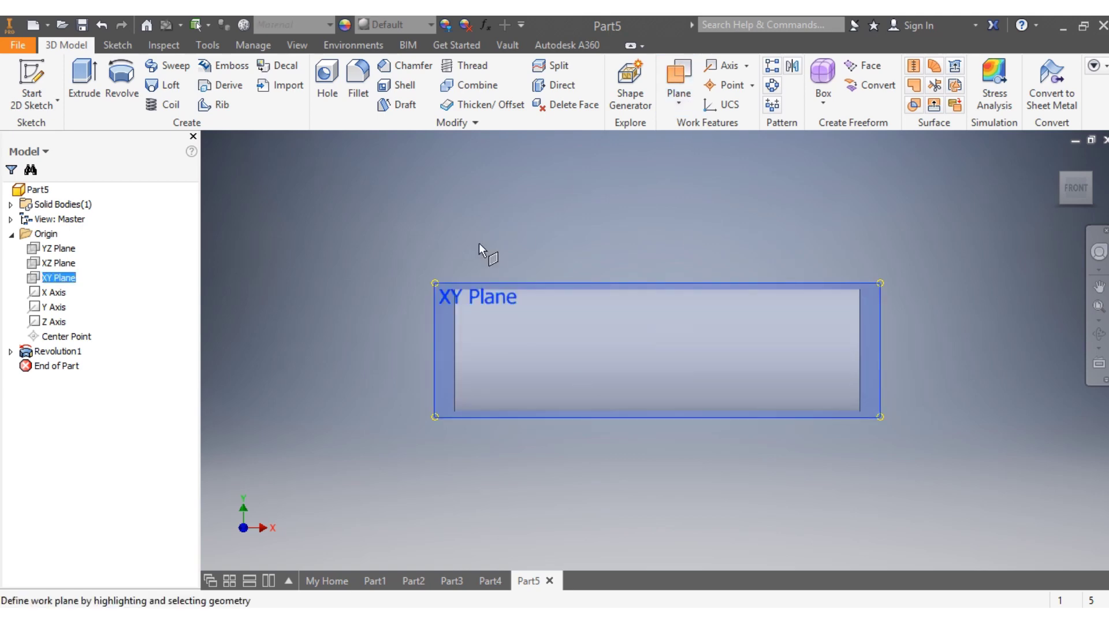
pyautogui.click(448, 310)
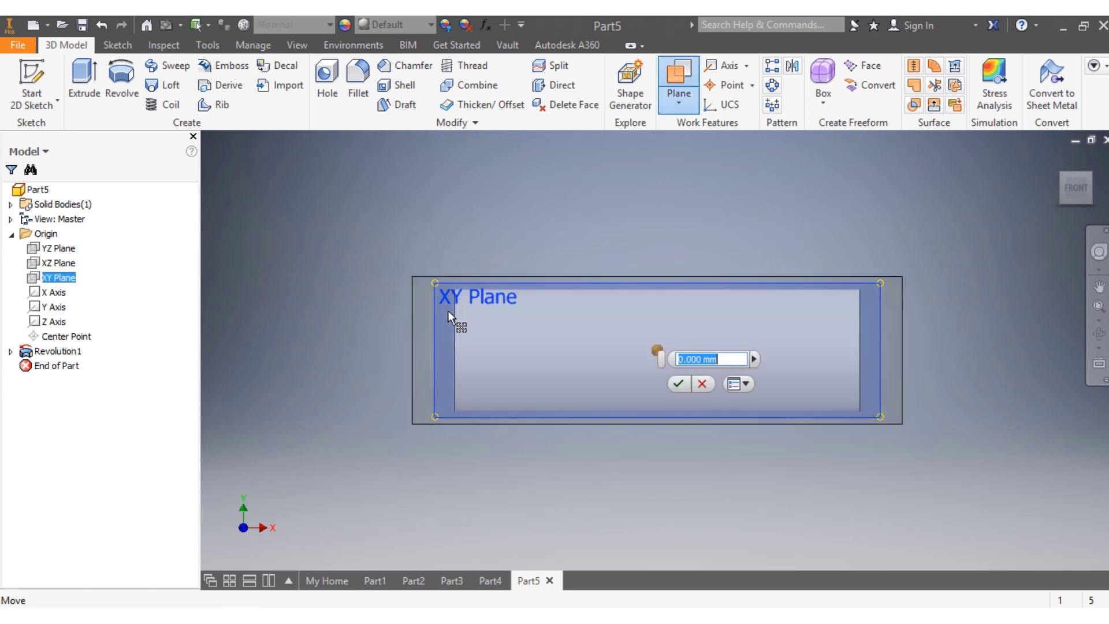
pyautogui.click(678, 383)
# Start a new 2D sketch on the work plane through the cylinder.
pyautogui.scroll(5, 497, 301)
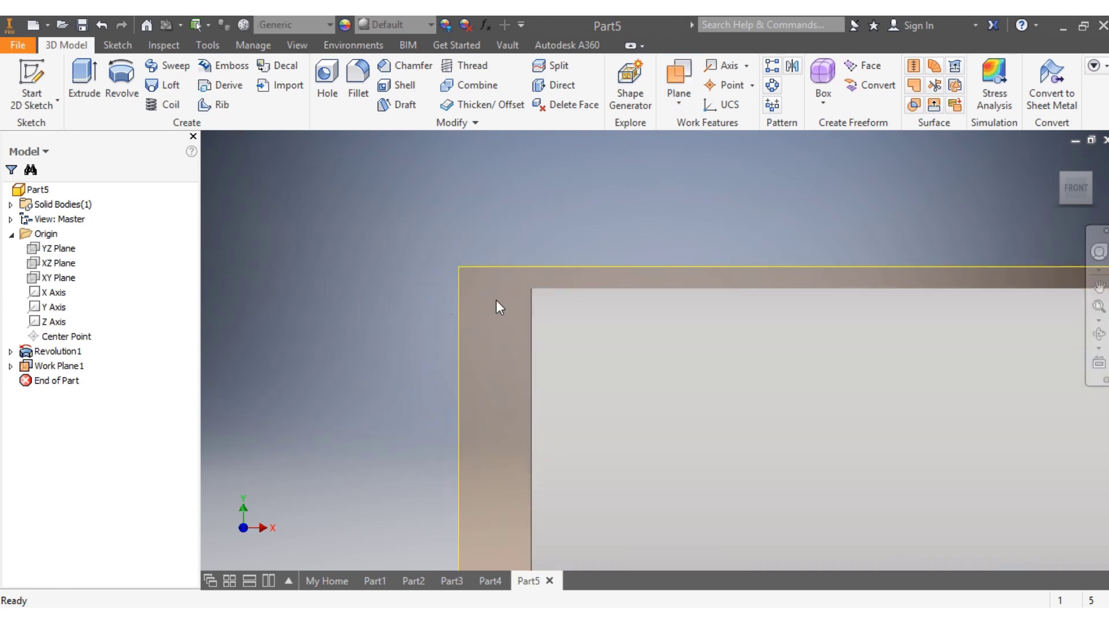
pyautogui.click(479, 268)
pyautogui.rightClick(478, 268)
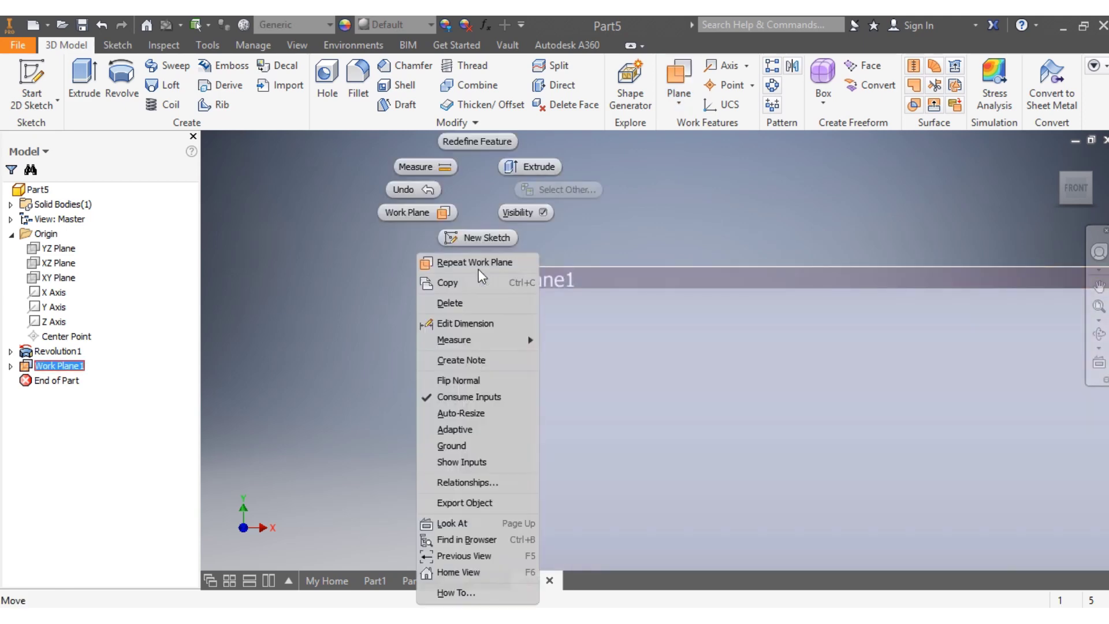
pyautogui.click(479, 237)
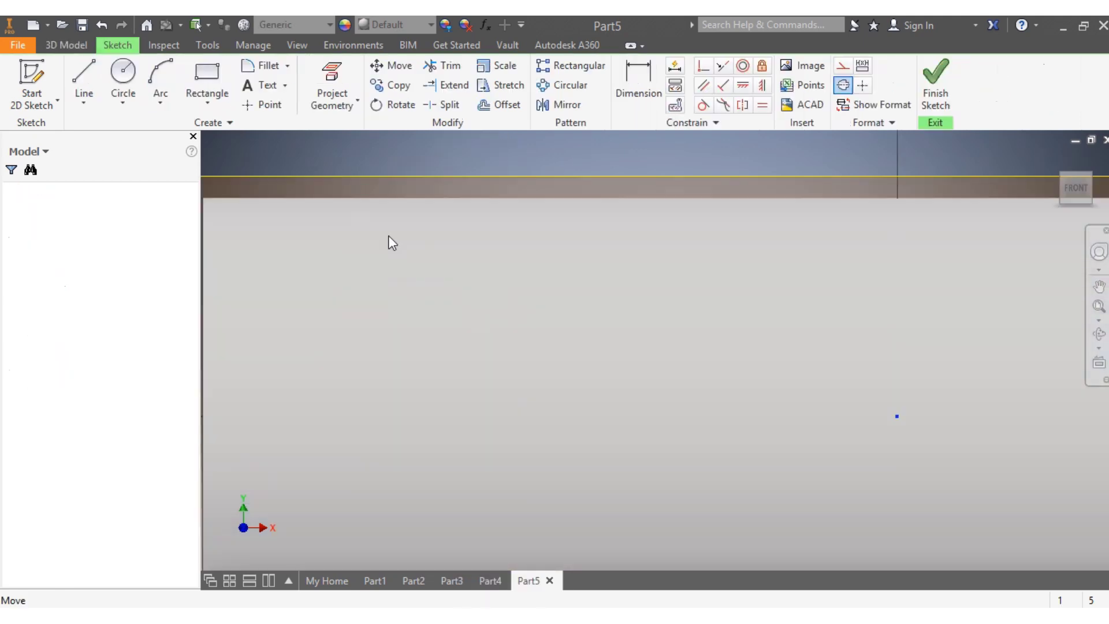
# Turn on Slice Graphics to cut the cylinder's display at the sketch plane.
pyautogui.scroll(5, 309, 316)
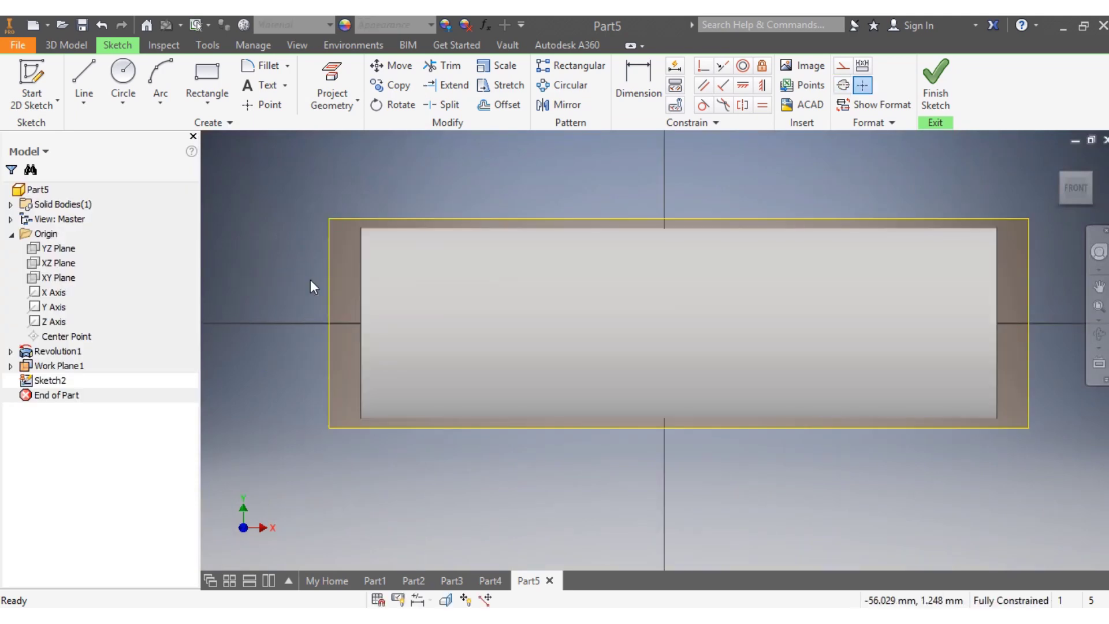
pyautogui.click(339, 218)
pyautogui.rightClick(338, 218)
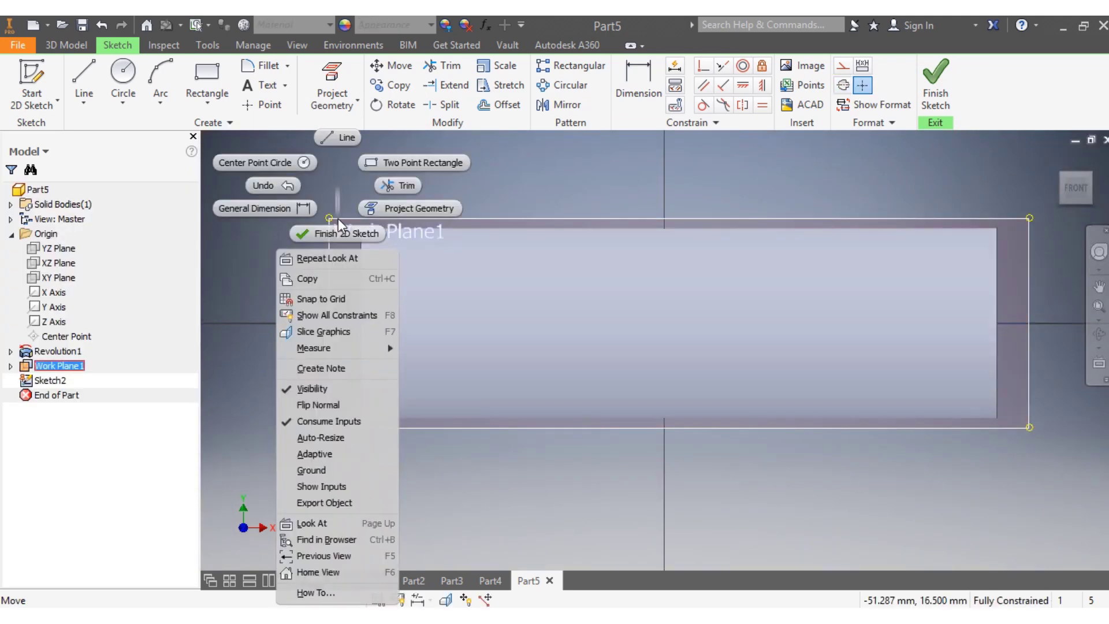
pyautogui.click(327, 331)
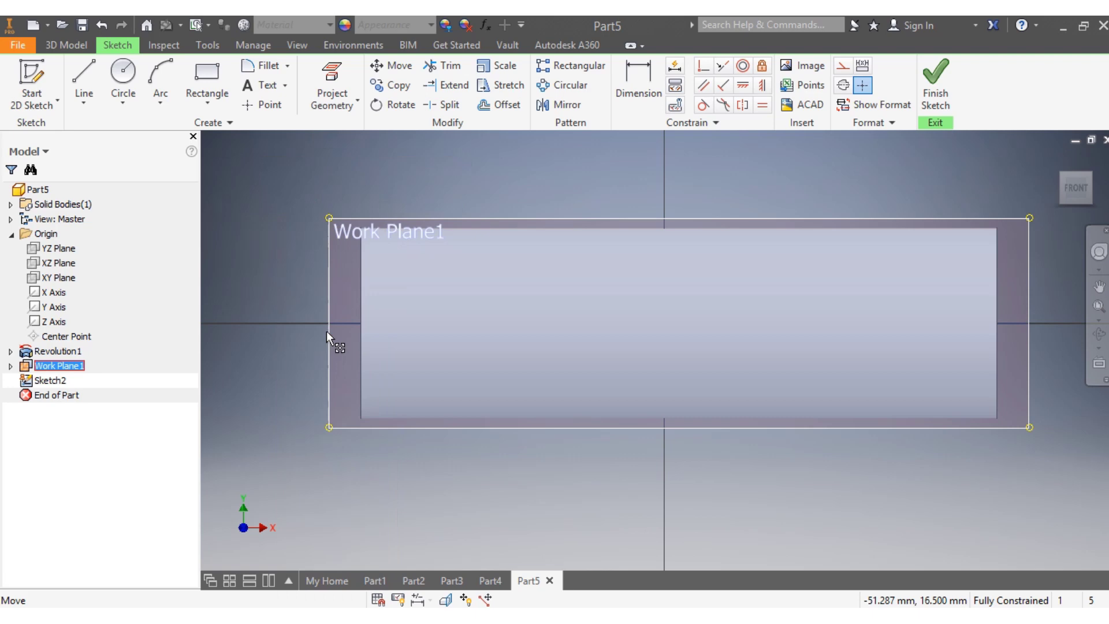
pyautogui.scroll(-2, 405, 275)
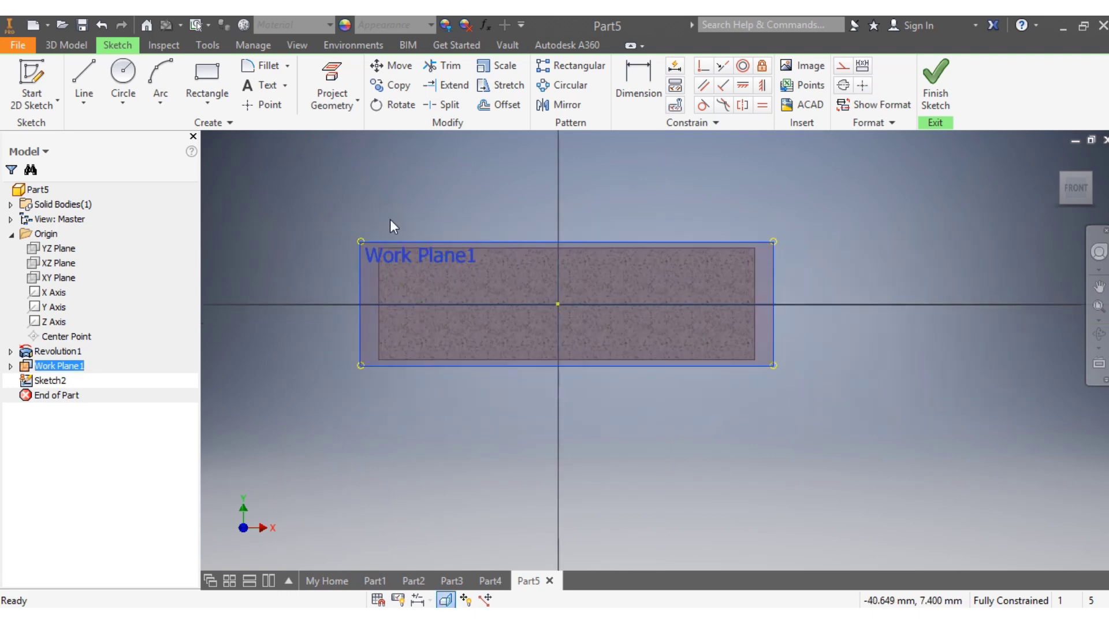
# Sketch a rectangle about 3.9 mm wide and 3.1 mm high, standing on the cylinder's upper edge near its left end.
pyautogui.click(207, 81)
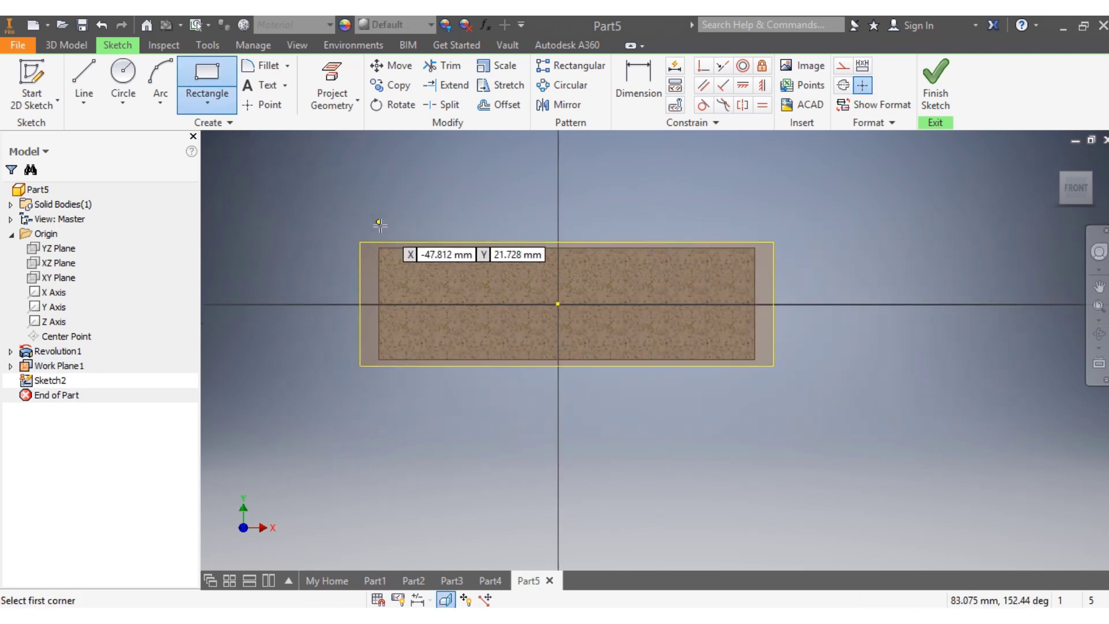
pyautogui.scroll(2, 379, 223)
pyautogui.scroll(2, 423, 282)
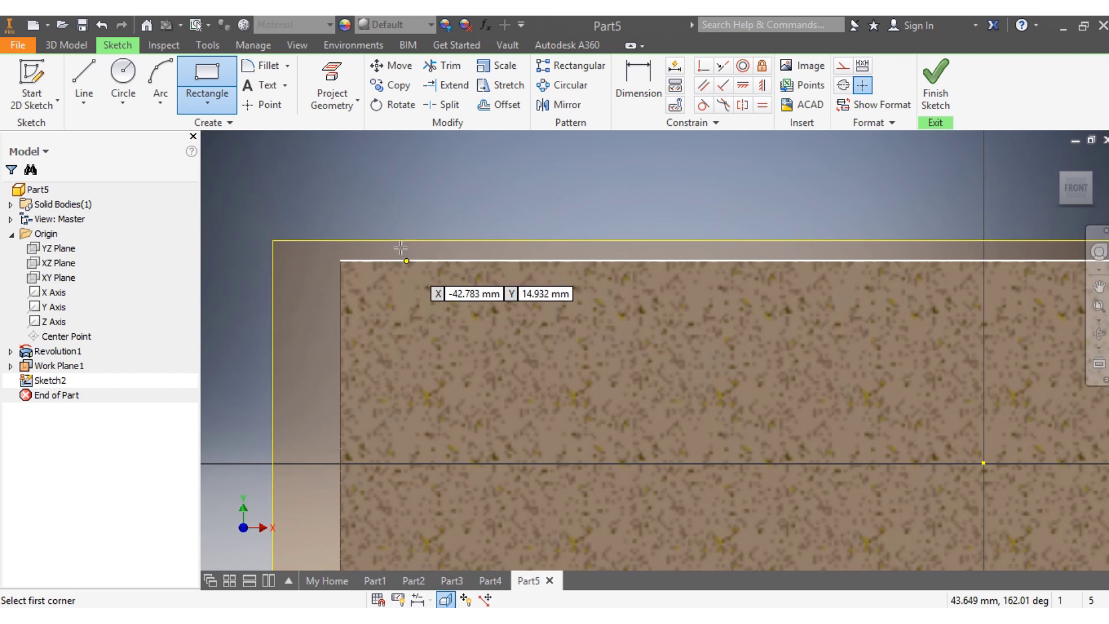
pyautogui.click(422, 218)
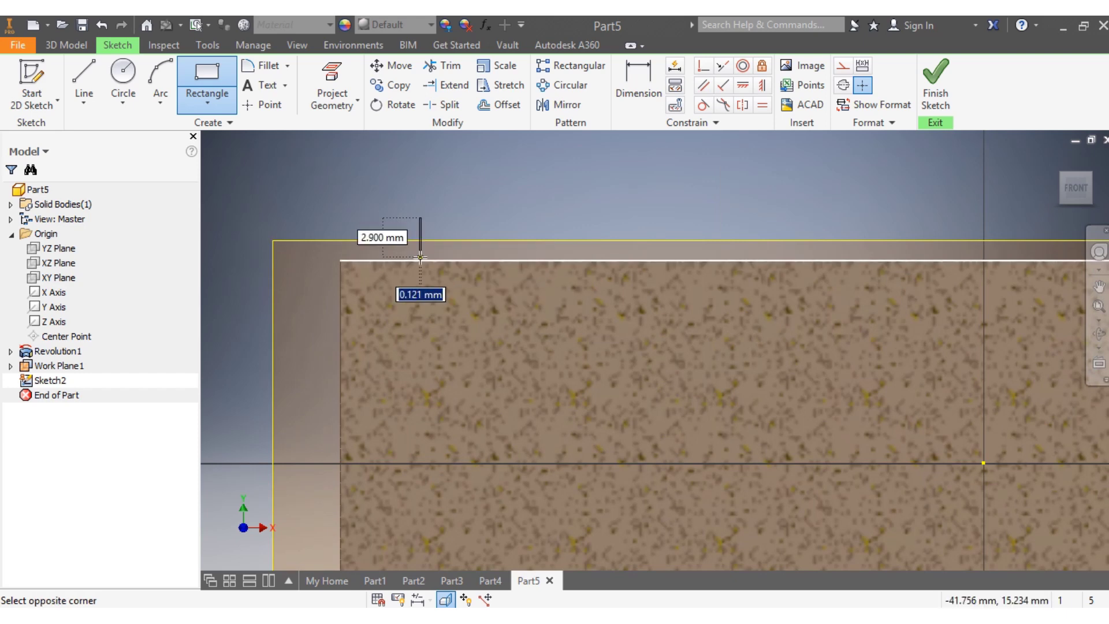
pyautogui.scroll(3, 431, 254)
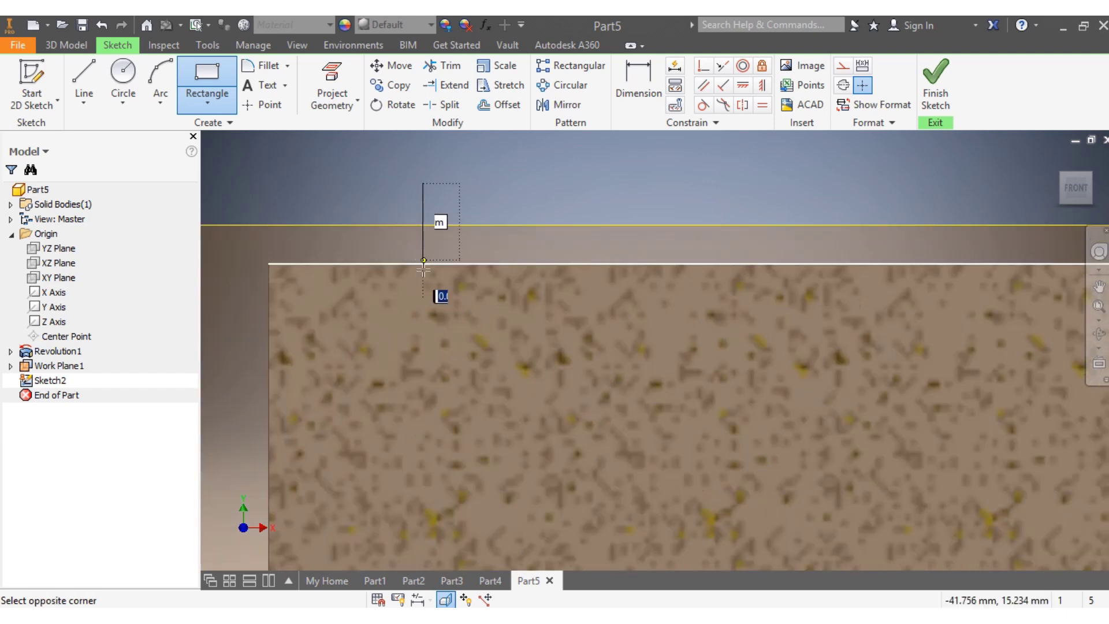
pyautogui.click(523, 264)
pyautogui.press('Escape')
# Dimension the small rectangle's height as 6 mm.
pyautogui.click(639, 78)
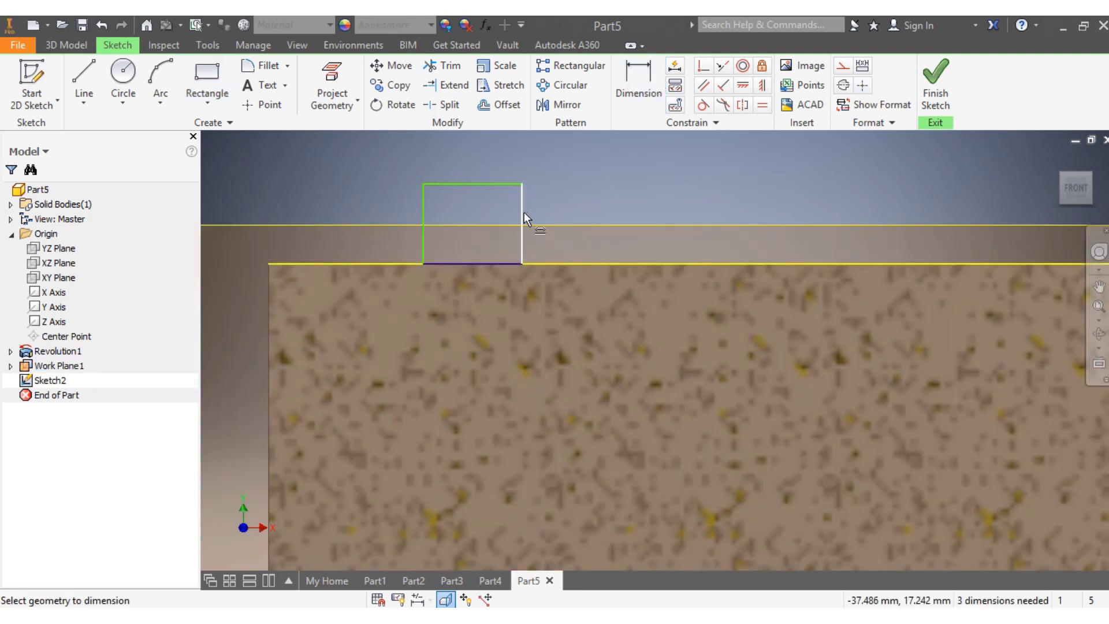
pyautogui.click(524, 215)
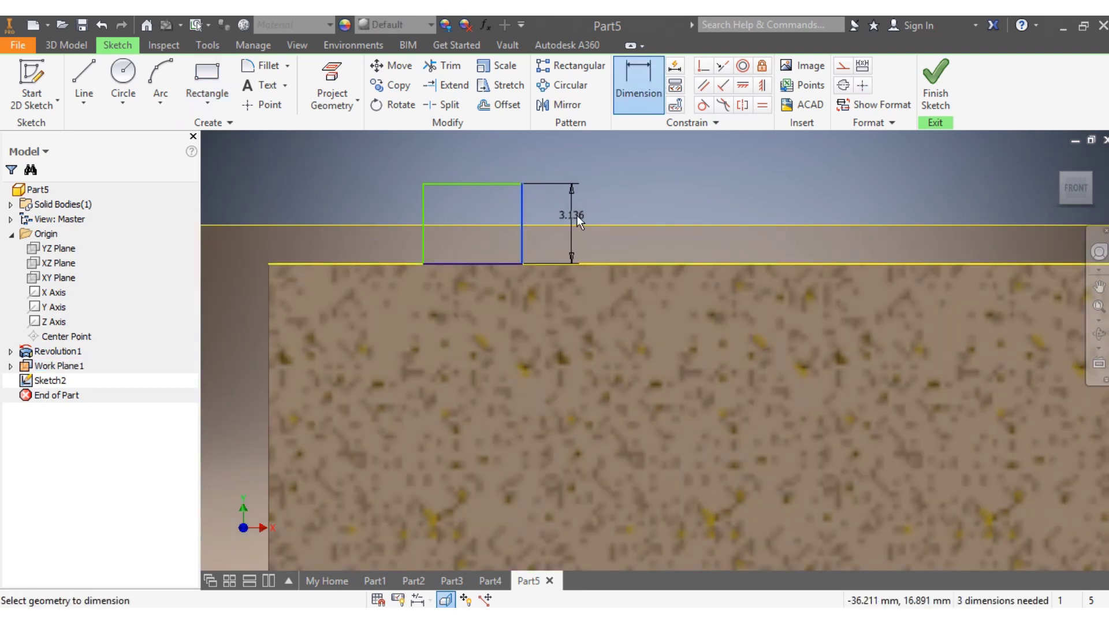
pyautogui.click(578, 215)
pyautogui.click(578, 215)
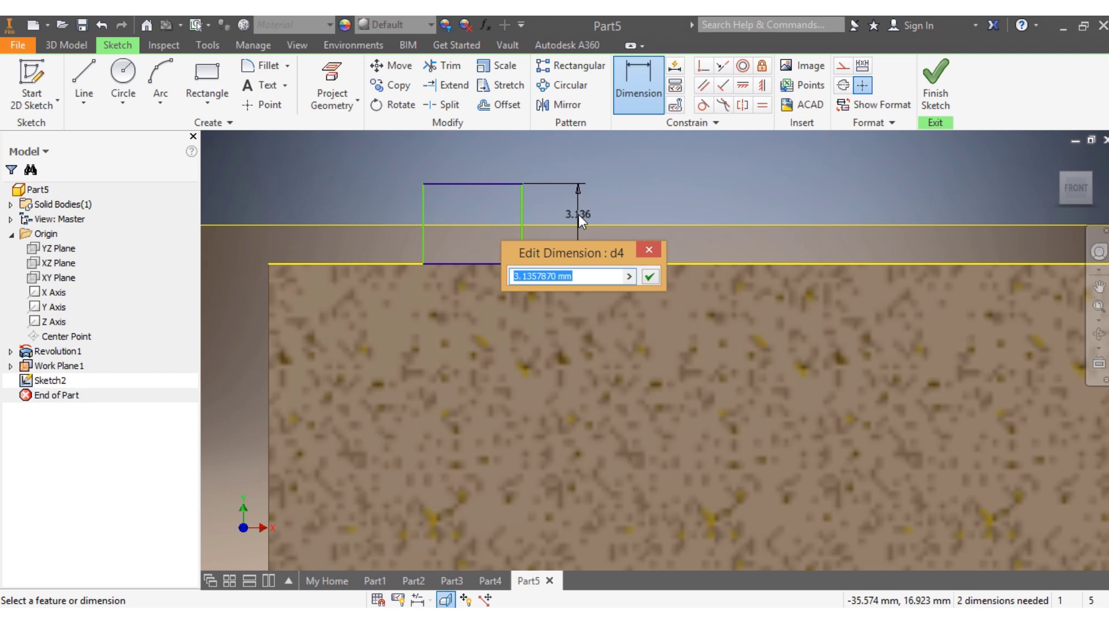
pyautogui.write('6')
pyautogui.press('Return')
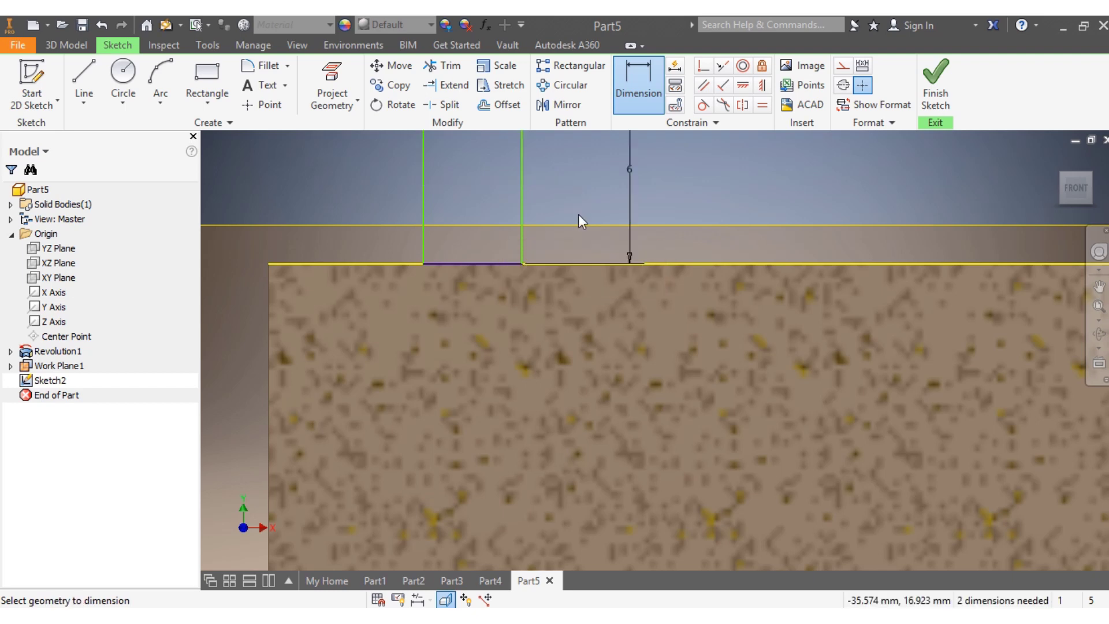
# Dimension the rectangle's top edge to a width of 4 mm.
pyautogui.scroll(5, 577, 214)
pyautogui.scroll(-4, 577, 187)
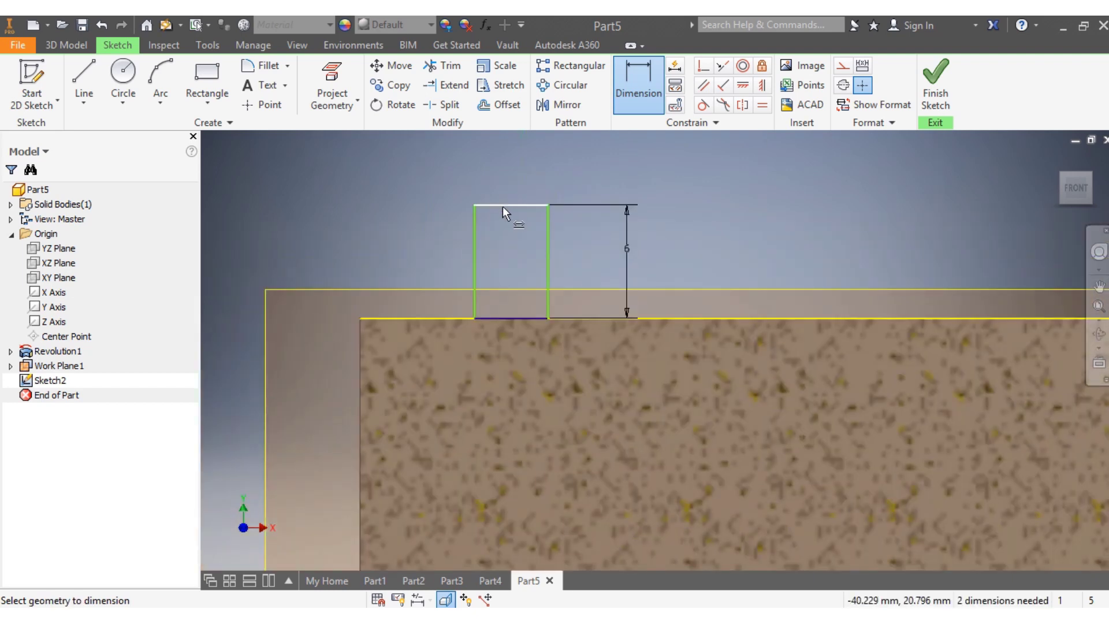
pyautogui.click(504, 206)
pyautogui.click(509, 175)
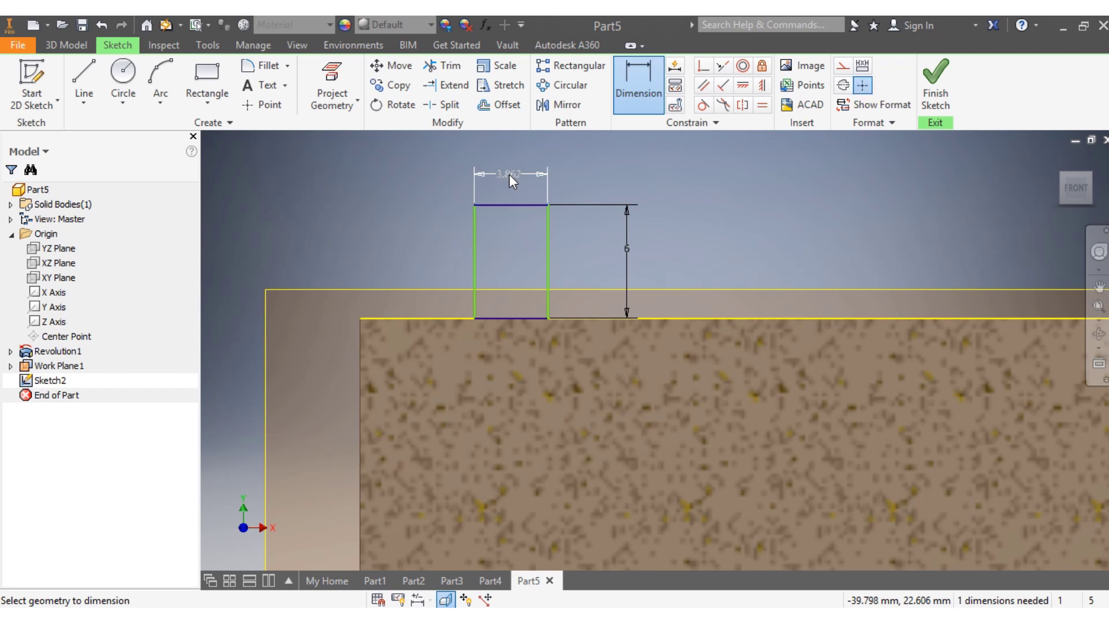
pyautogui.write('4')
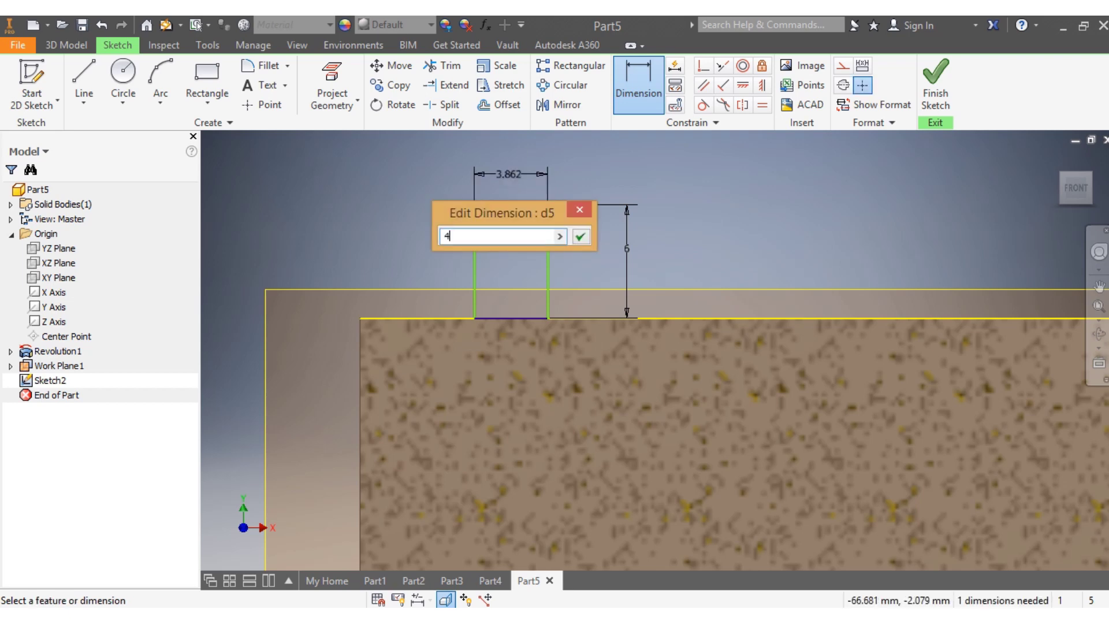
pyautogui.press('Return')
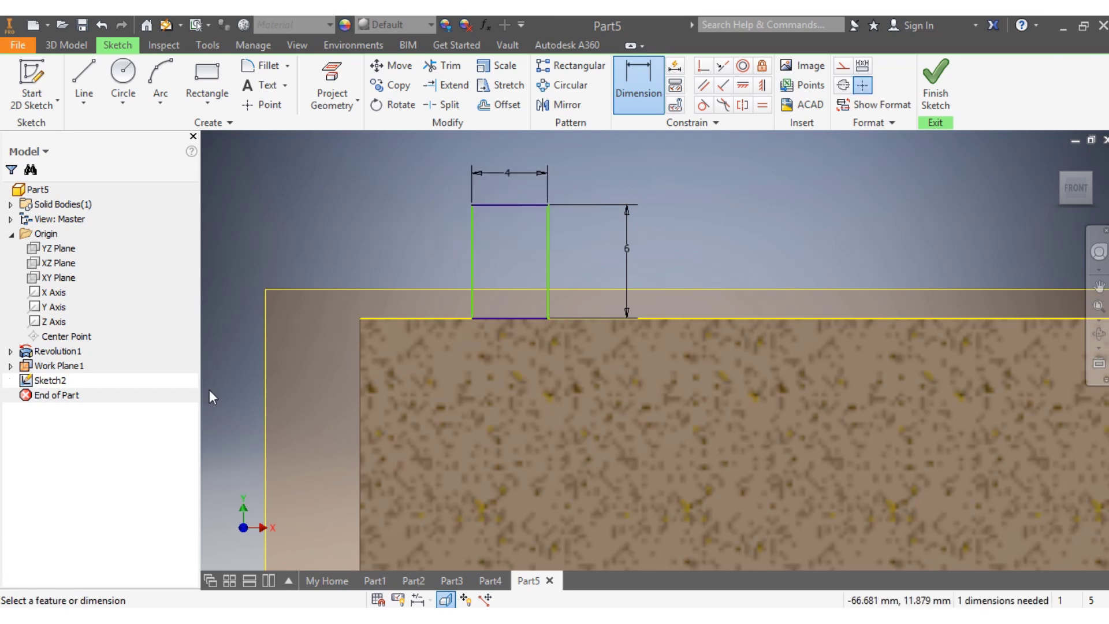
# Dimension the rectangle's left side 6 mm from the cylinder's left end and finish the sketch.
pyautogui.click(472, 271)
pyautogui.click(415, 223)
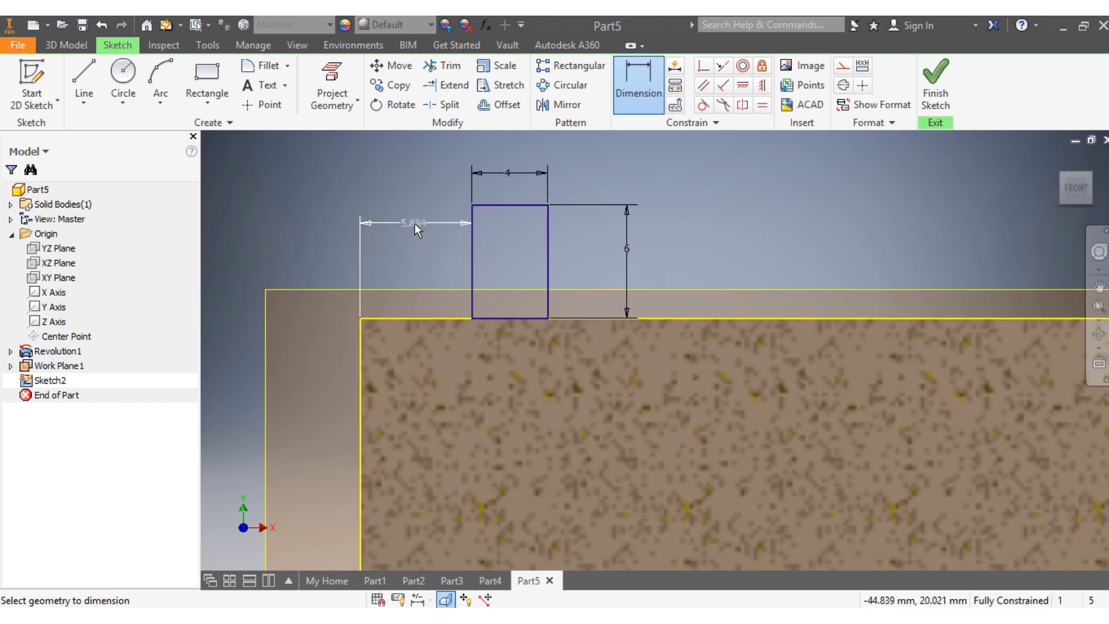
pyautogui.write('6')
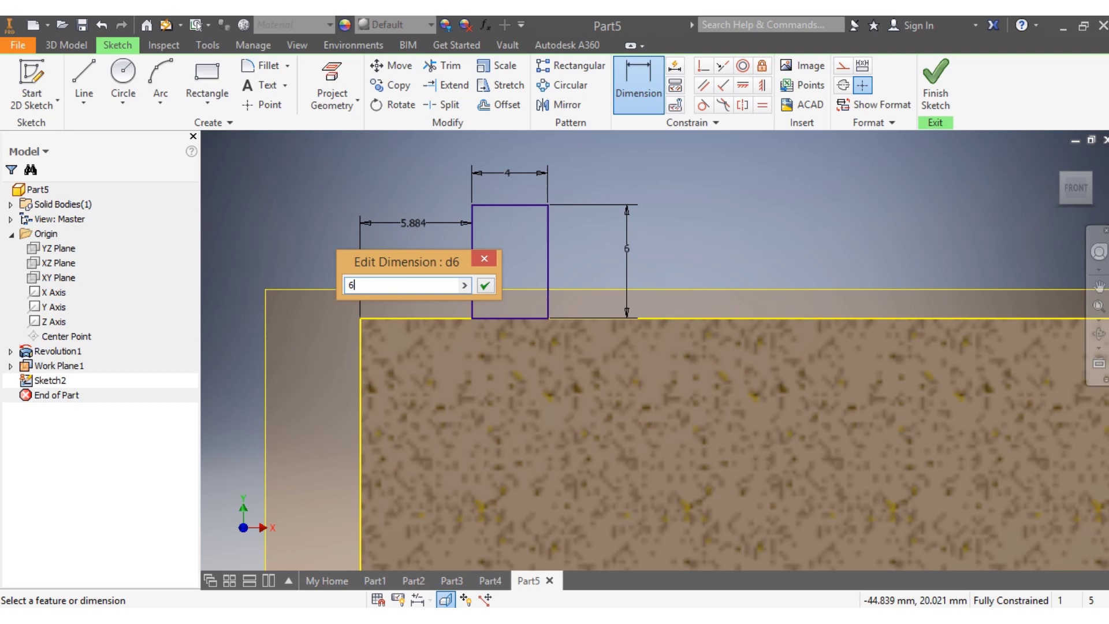
pyautogui.press('Return')
pyautogui.scroll(-6, 484, 307)
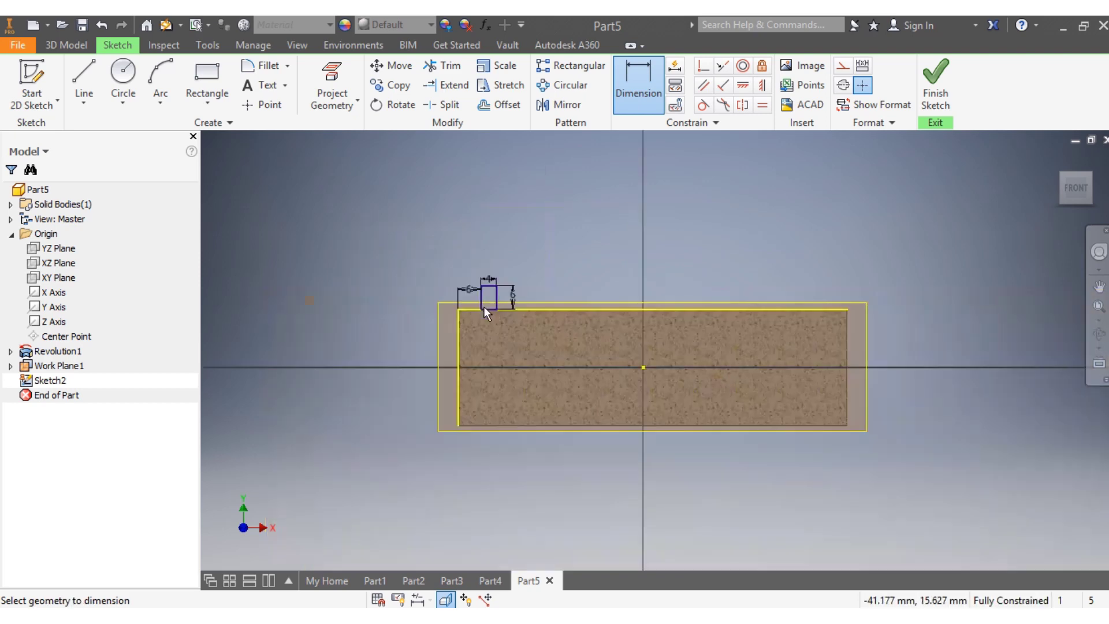
pyautogui.scroll(3, 483, 383)
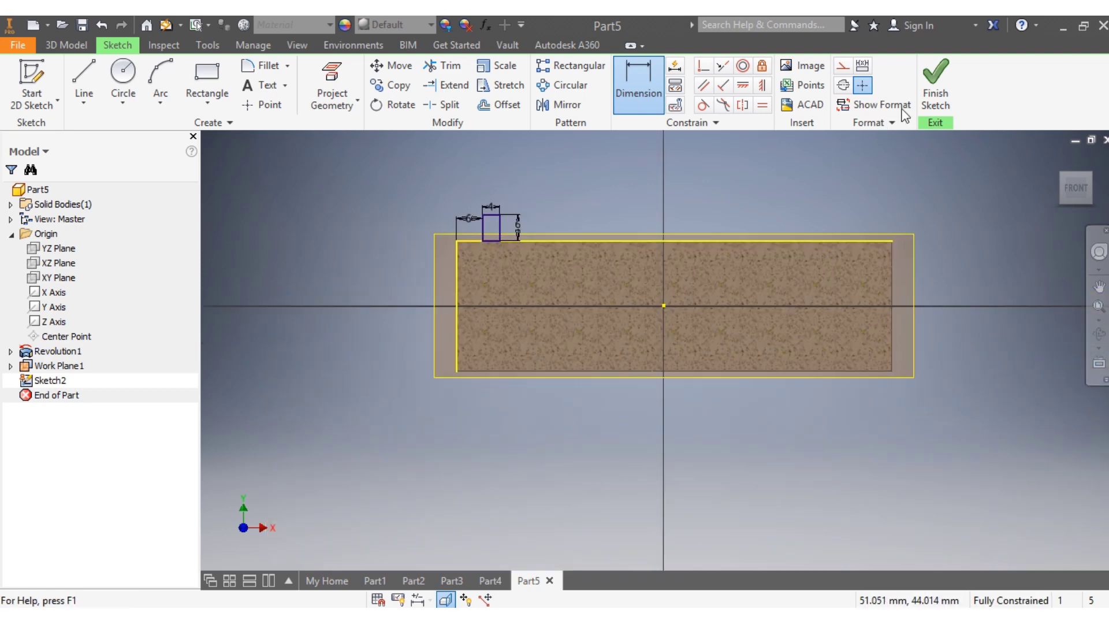
pyautogui.click(934, 97)
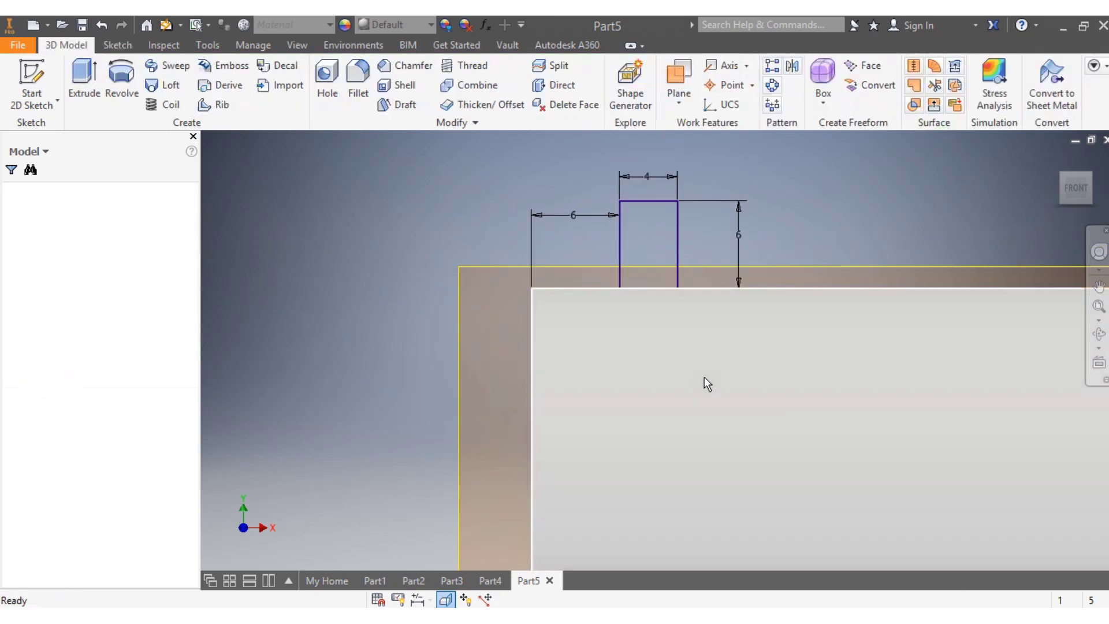
# Start a Coil feature from the rectangle profile with the origin X axis as its axis.
pyautogui.scroll(3, 895, 402)
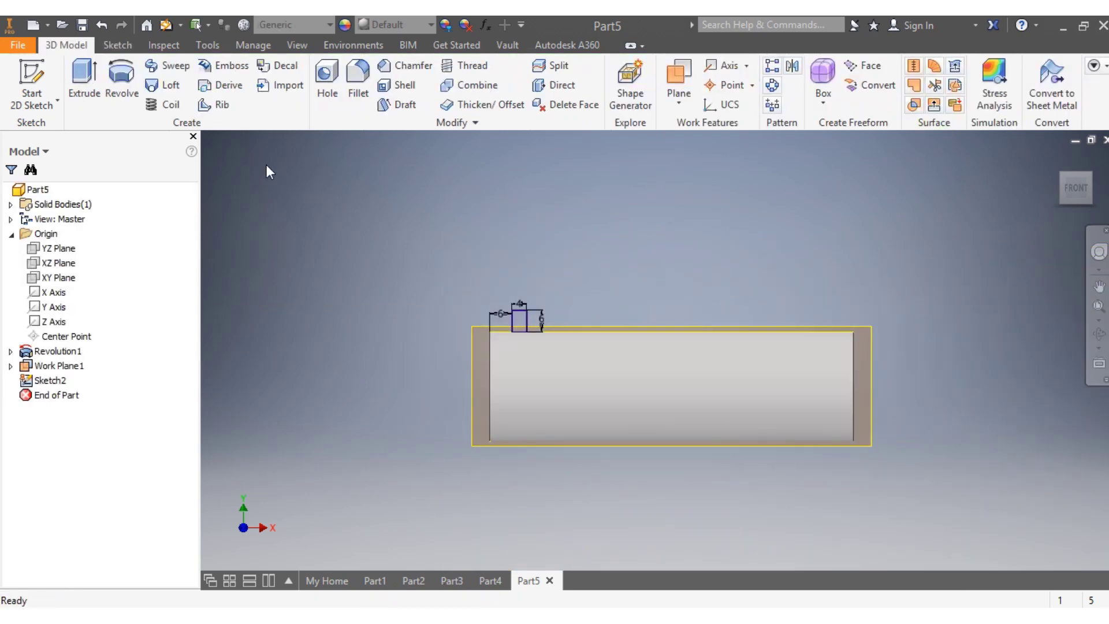
pyautogui.click(169, 105)
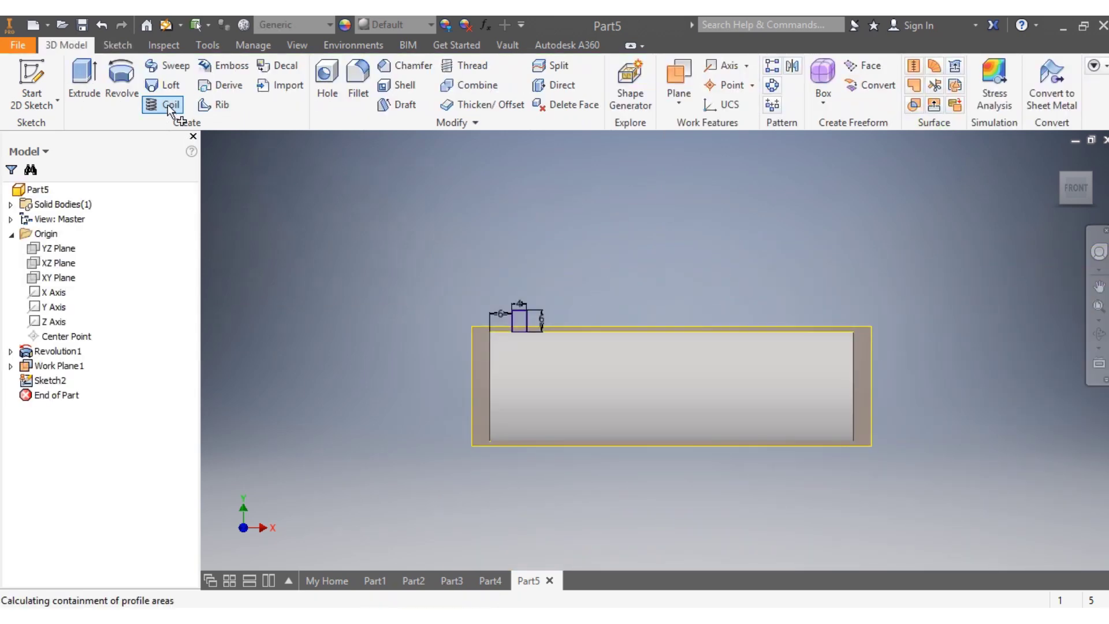
pyautogui.click(53, 293)
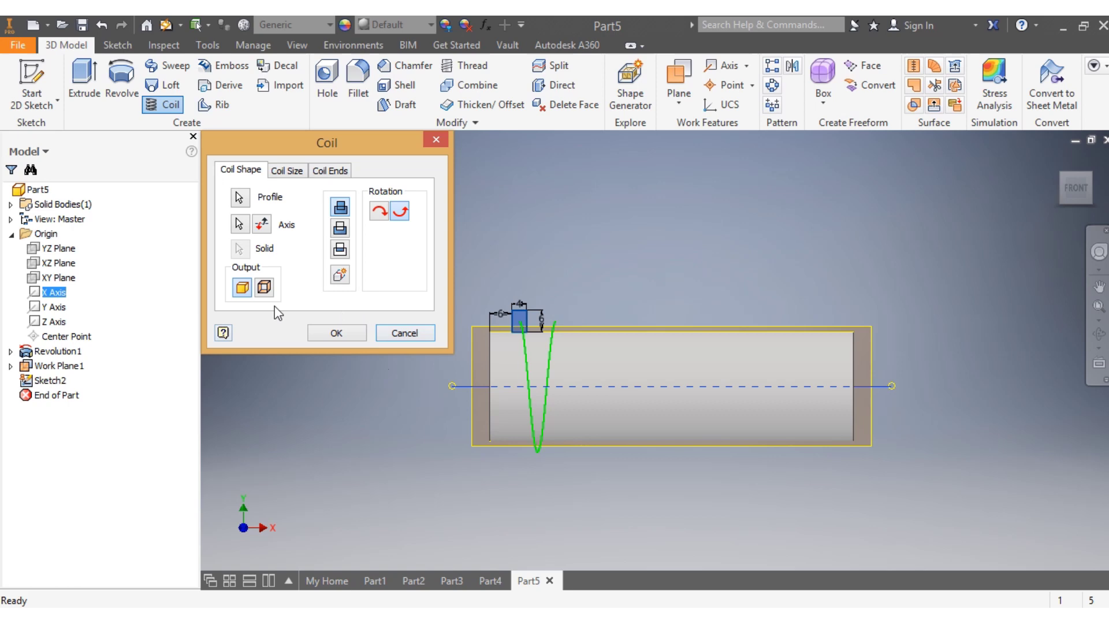
# Set the coil's pitch to 13 mm with 6 revolutions and create the thread.
pyautogui.click(287, 171)
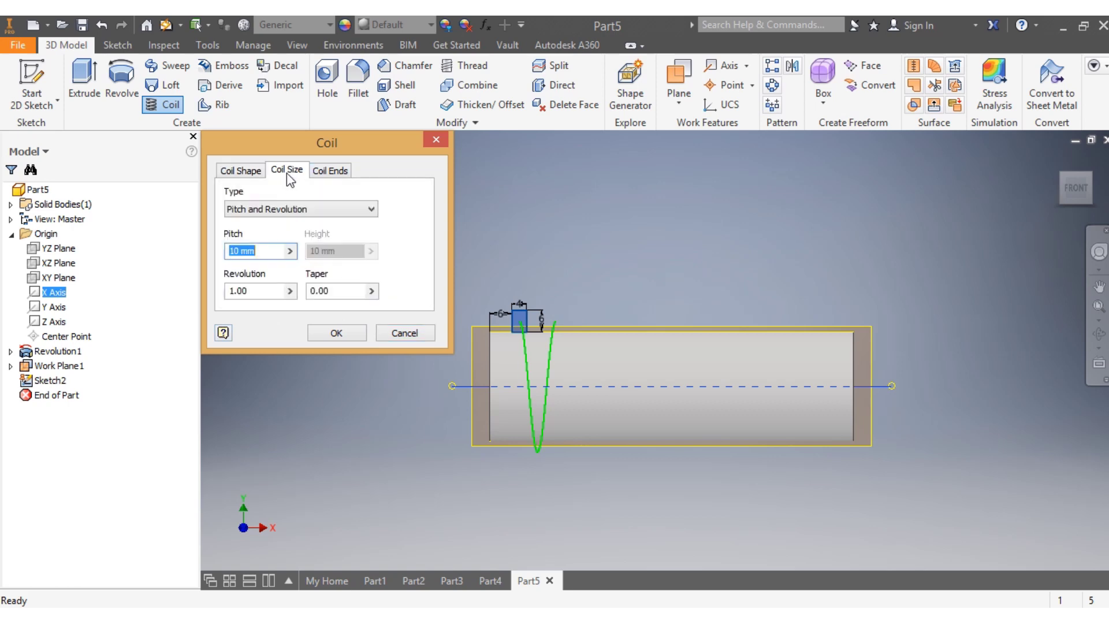
pyautogui.click(242, 252)
pyautogui.press('BackSpace')
pyautogui.press('BackSpace')
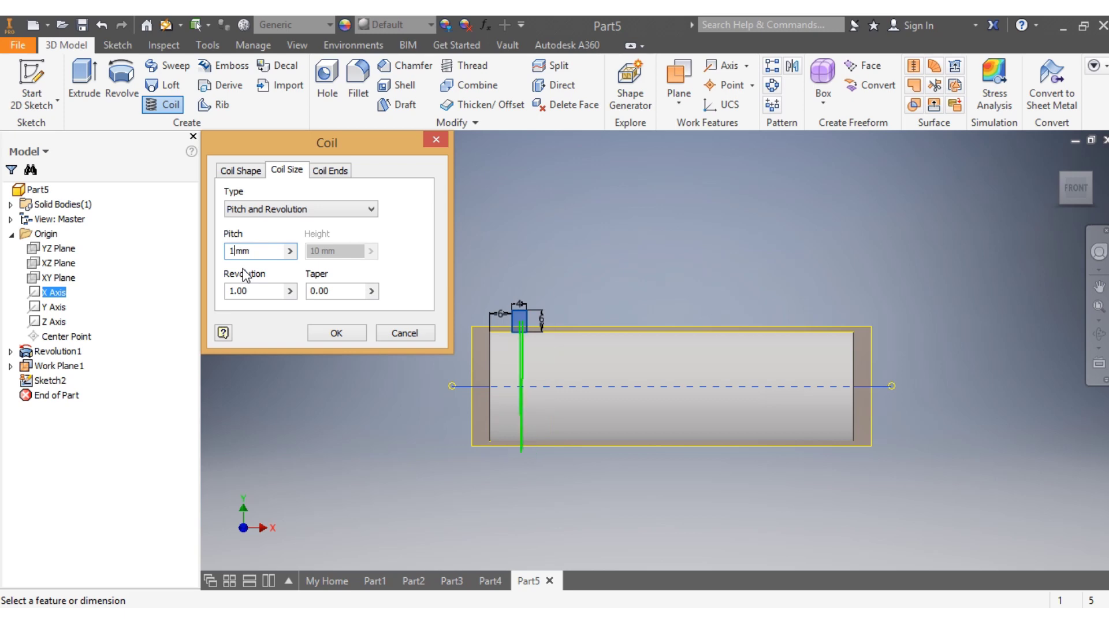
pyautogui.write('3')
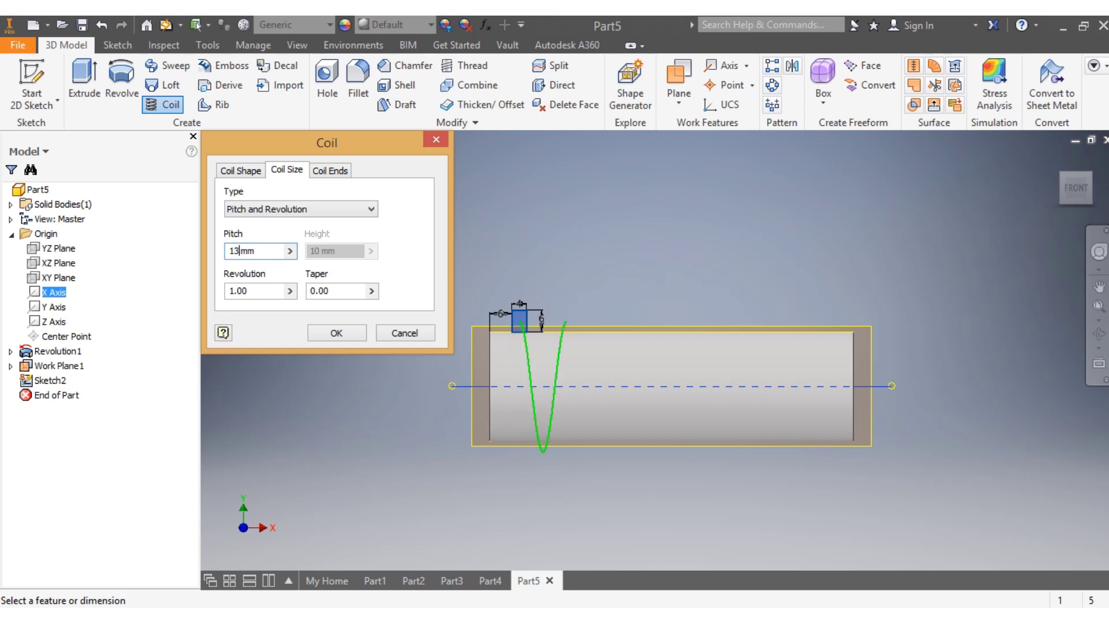
pyautogui.click(236, 288)
pyautogui.press('BackSpace')
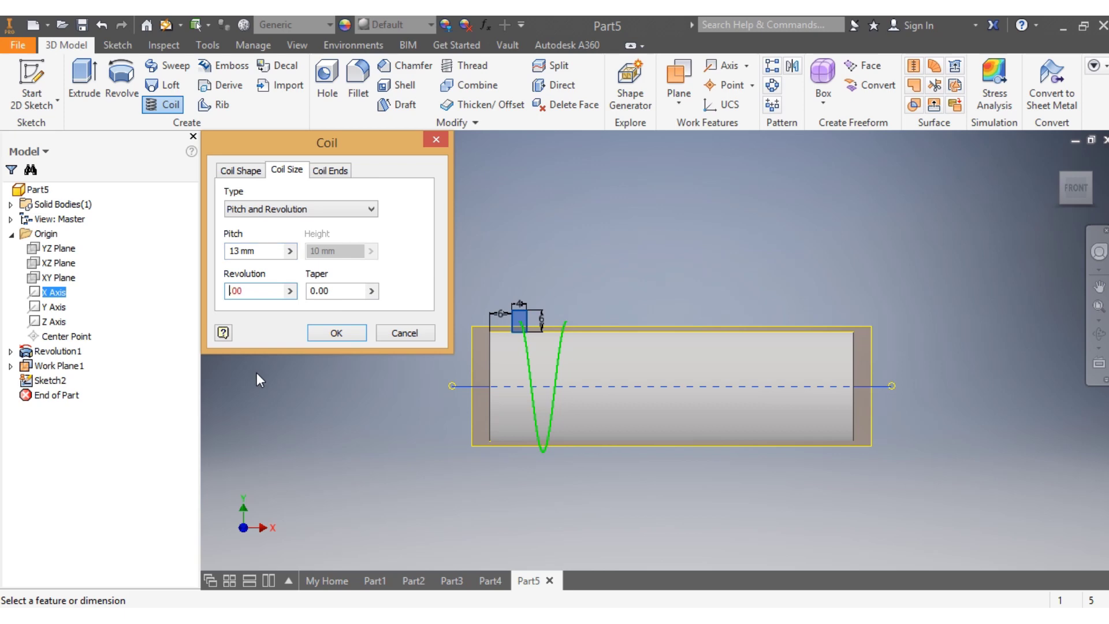
pyautogui.write('6')
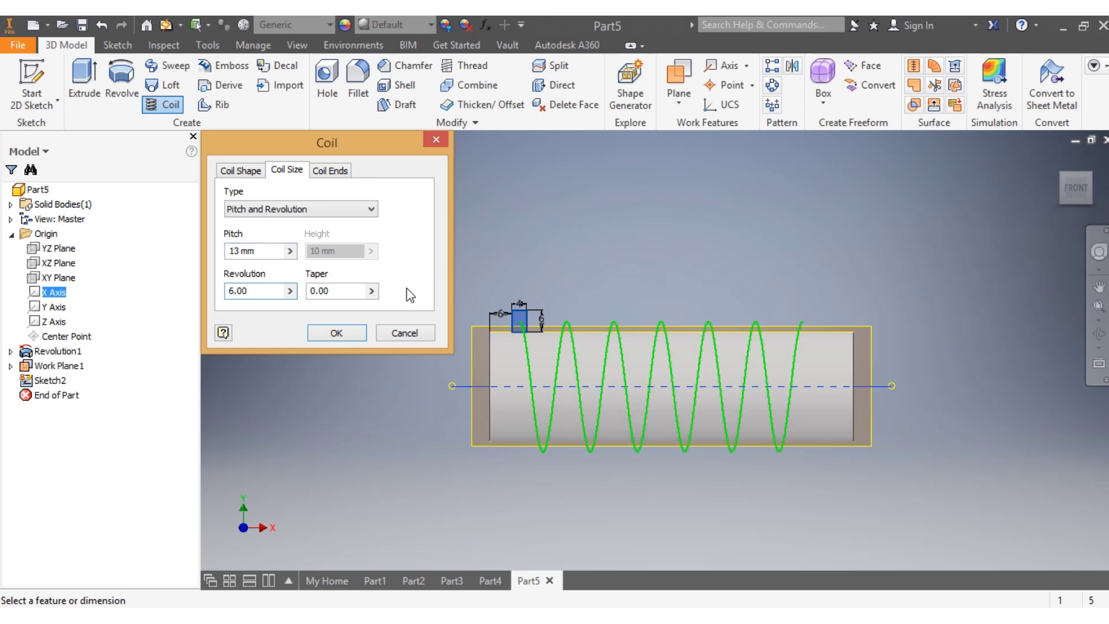
pyautogui.click(340, 334)
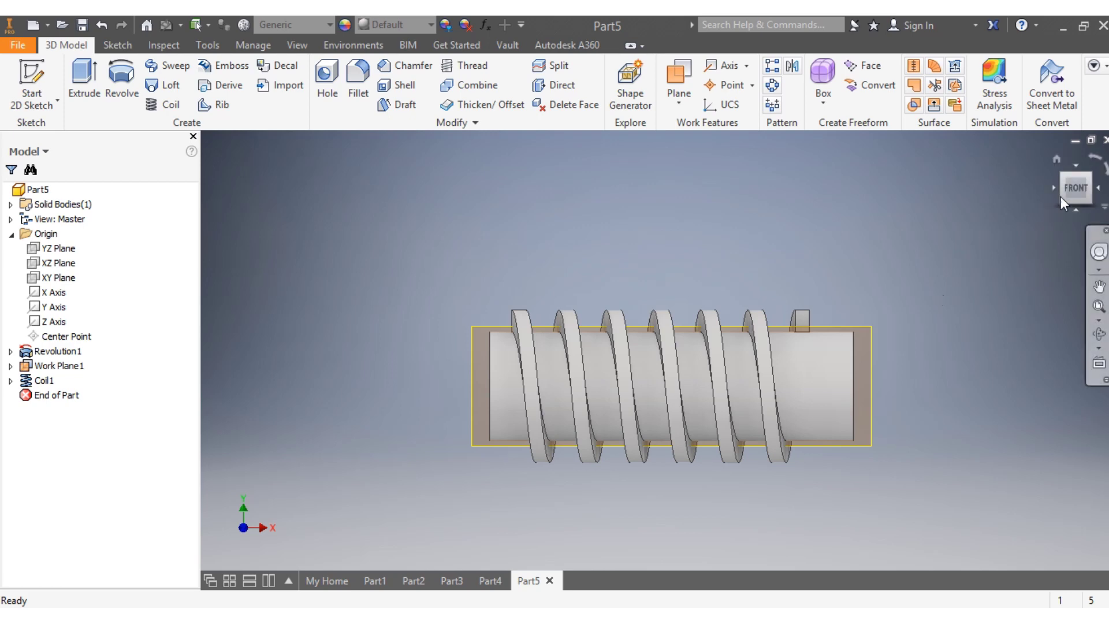
# Fillet the thread's root edge on the side facing the cylinder's left end with a 3 mm radius.
pyautogui.moveTo(1069, 196); pyautogui.dragTo(1089, 197)
pyautogui.scroll(3, 539, 405)
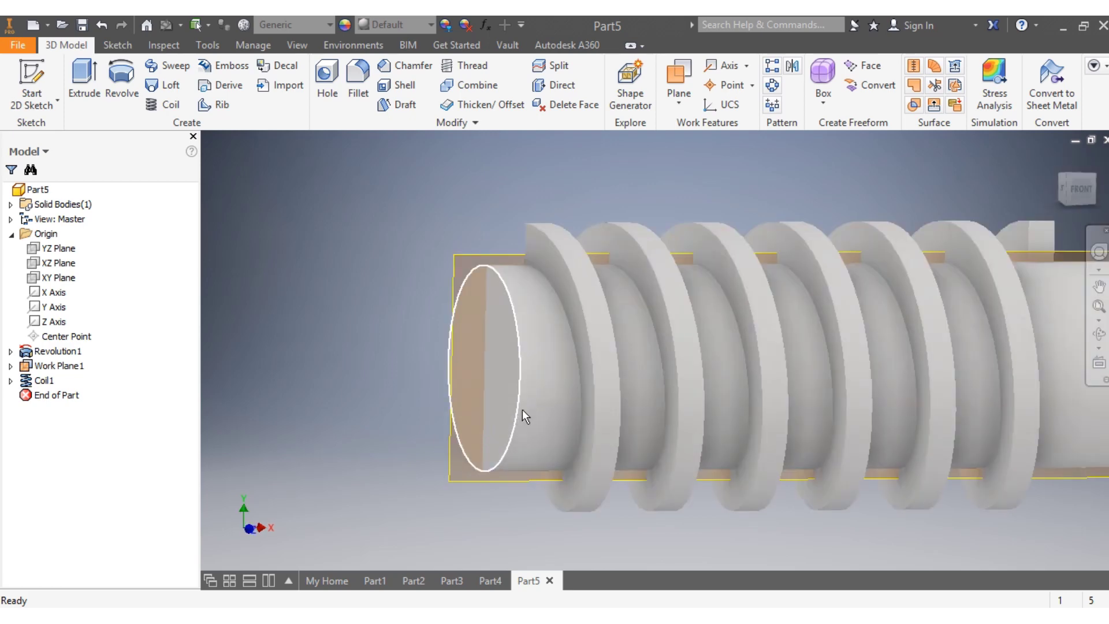
pyautogui.click(558, 300)
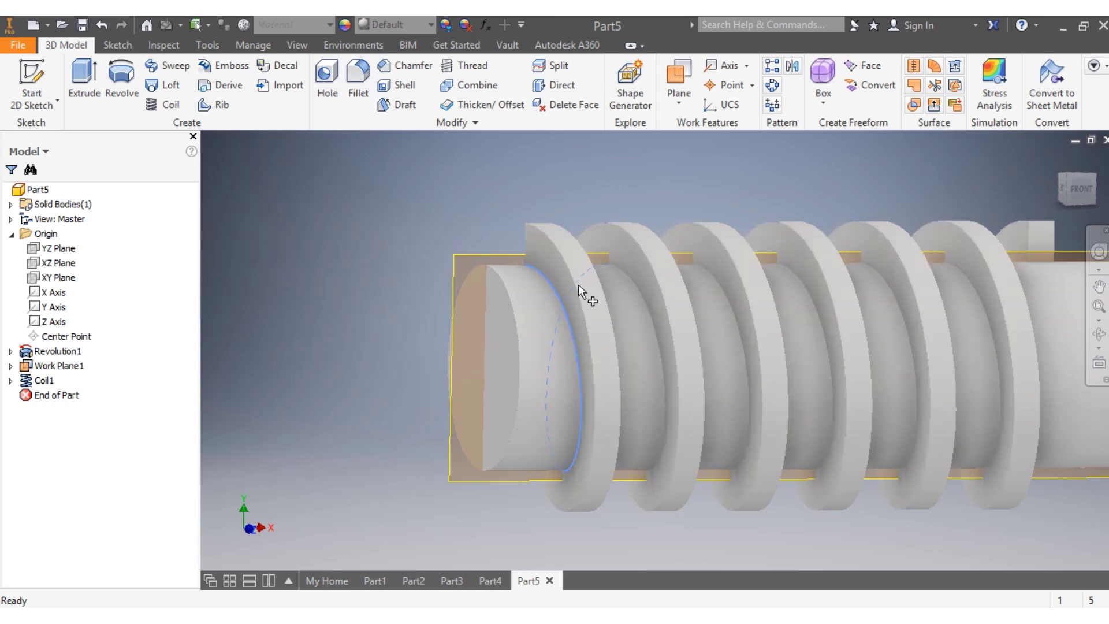
pyautogui.click(577, 285)
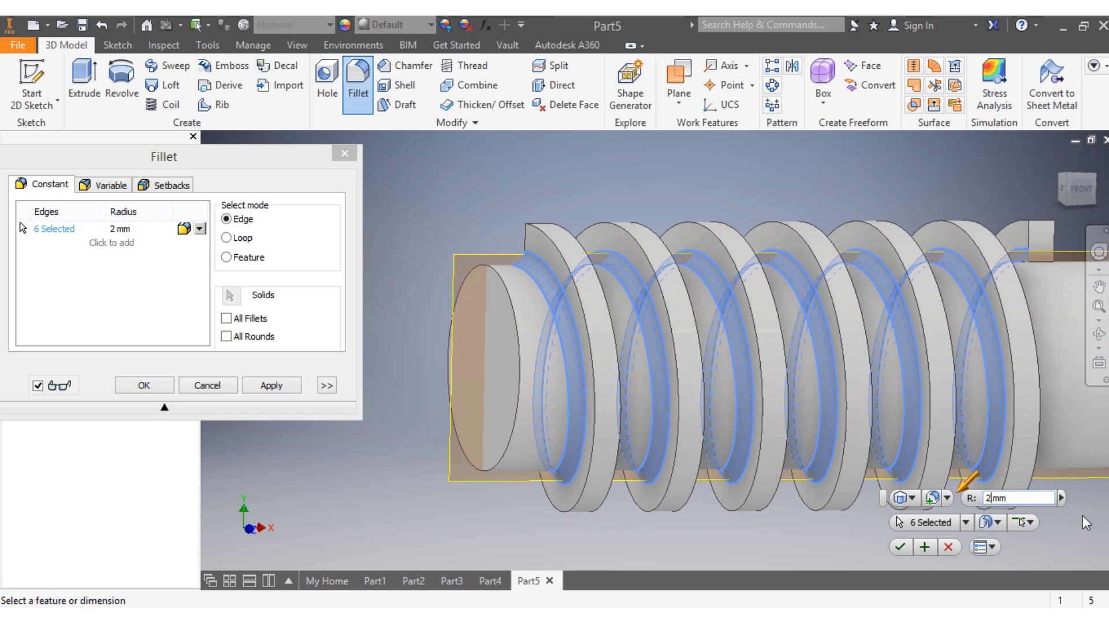
pyautogui.press('BackSpace')
pyautogui.write('3')
pyautogui.press('Return')
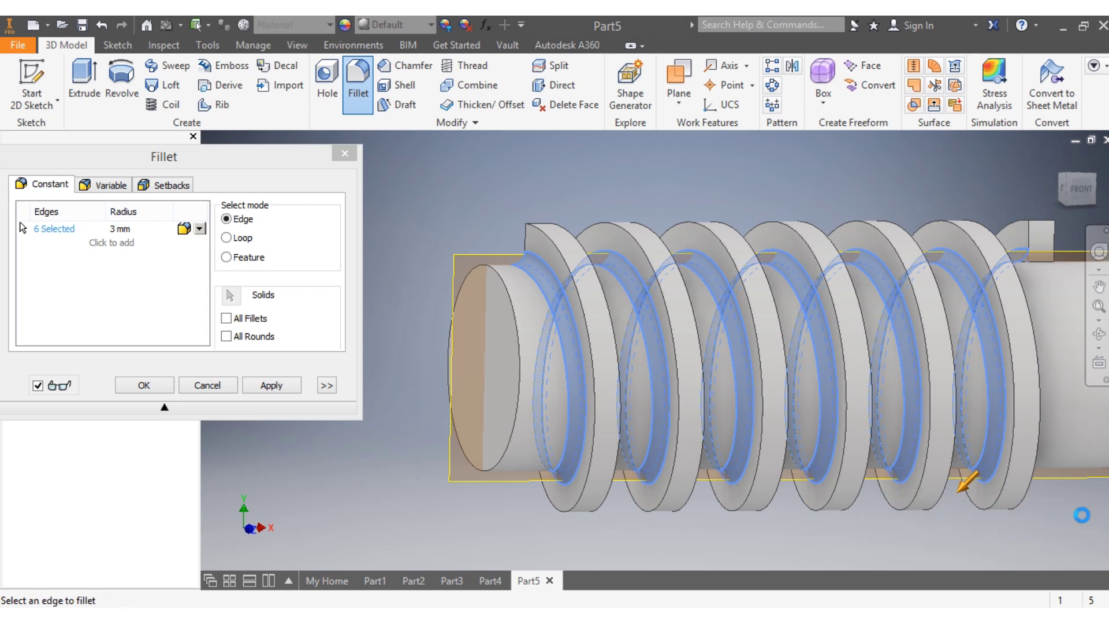
# Fillet the thread's other root edge, on the side facing the cylinder's right end.
pyautogui.scroll(5, 1088, 519)
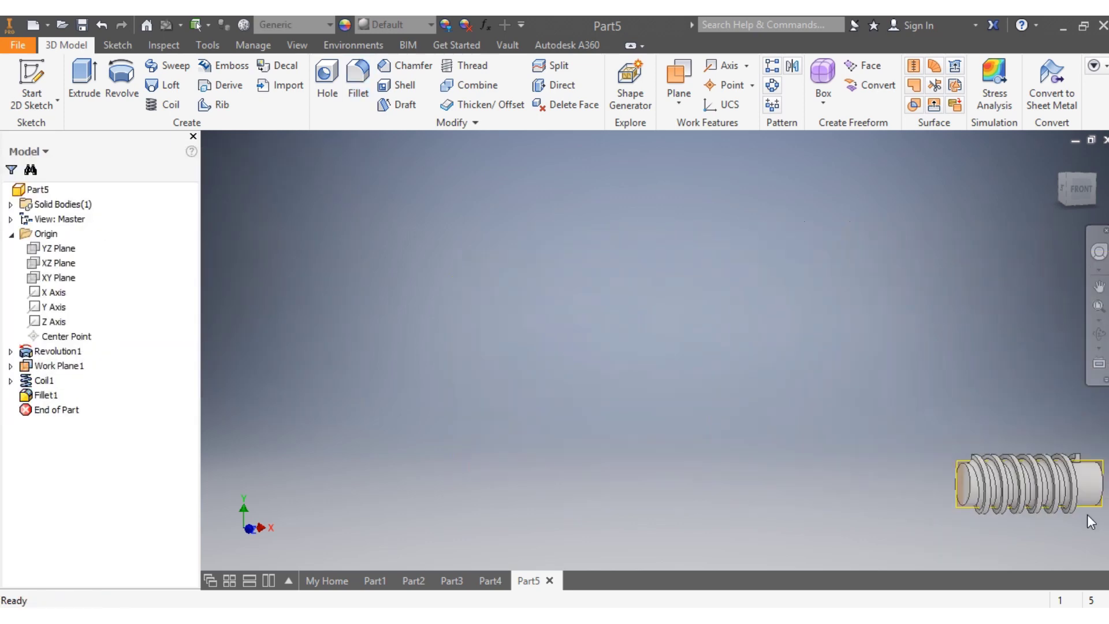
pyautogui.scroll(-4, 1106, 510)
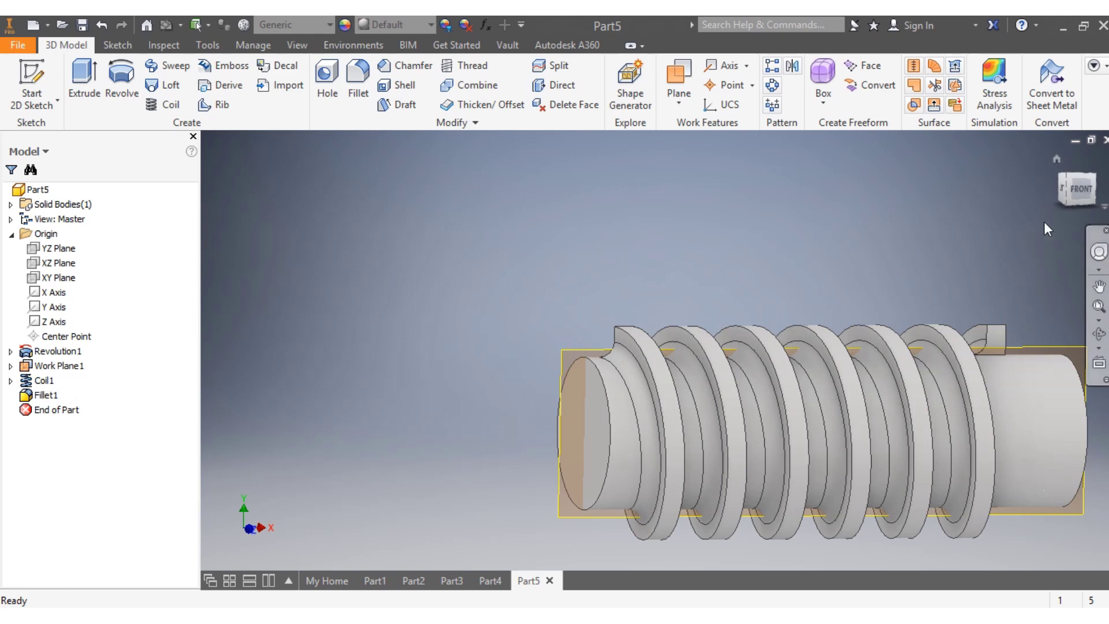
pyautogui.keyDown('shift'); pyautogui.moveTo(817, 425); pyautogui.dragTo(822, 432, button='middle'); pyautogui.keyUp('shift')
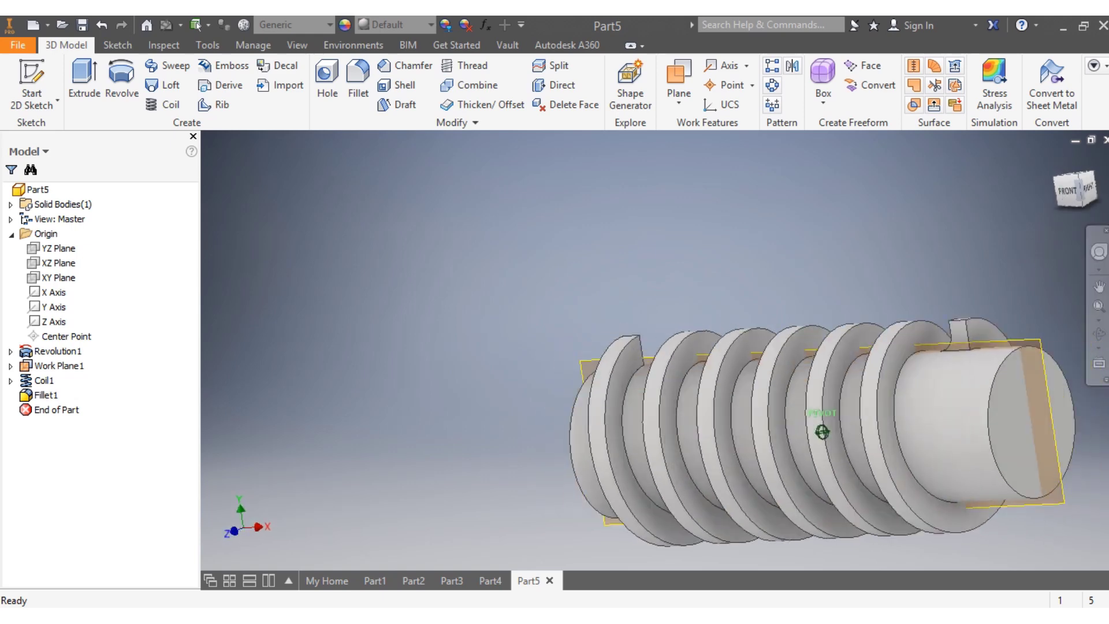
pyautogui.click(624, 438)
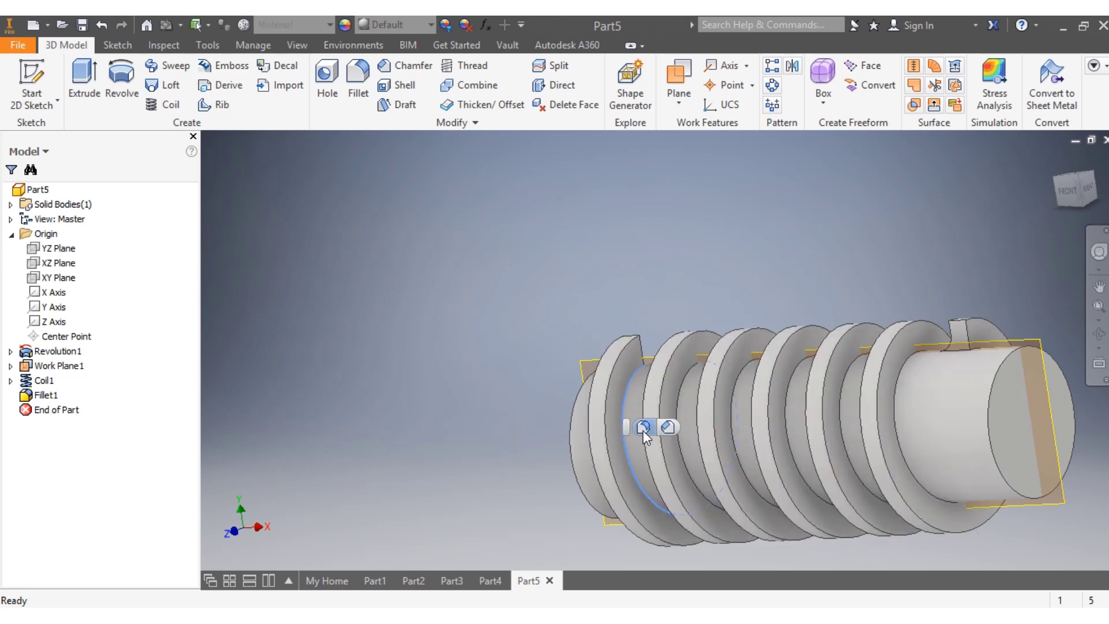
pyautogui.click(643, 430)
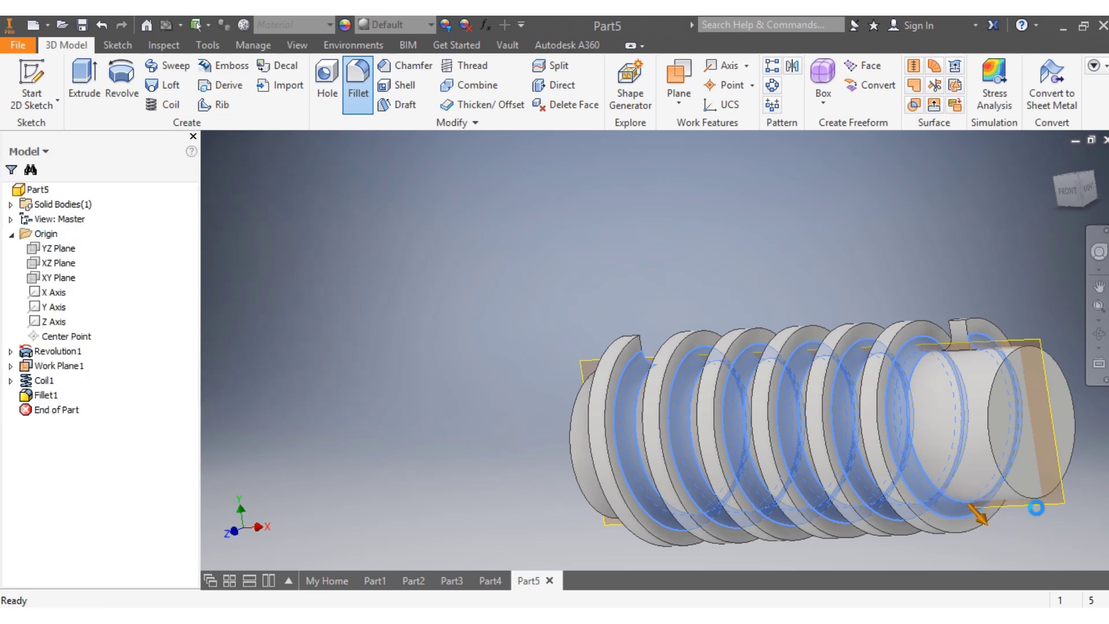
# Chamfer the circular edge at the cylinder's right end with a 2 mm distance.
pyautogui.scroll(-5, 1055, 494)
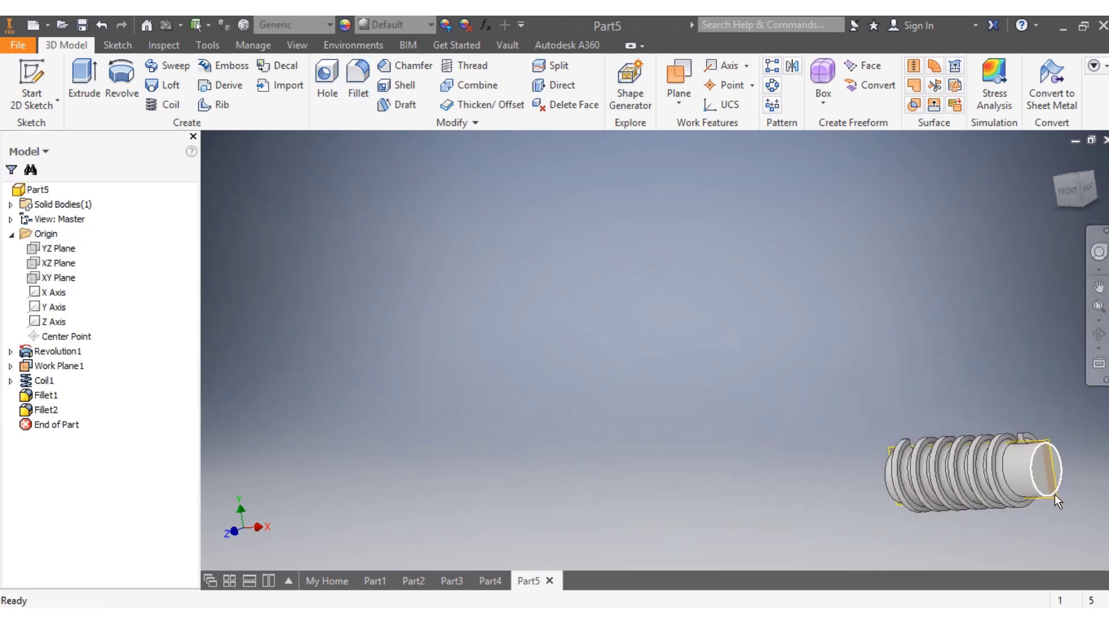
pyautogui.scroll(6, 1055, 494)
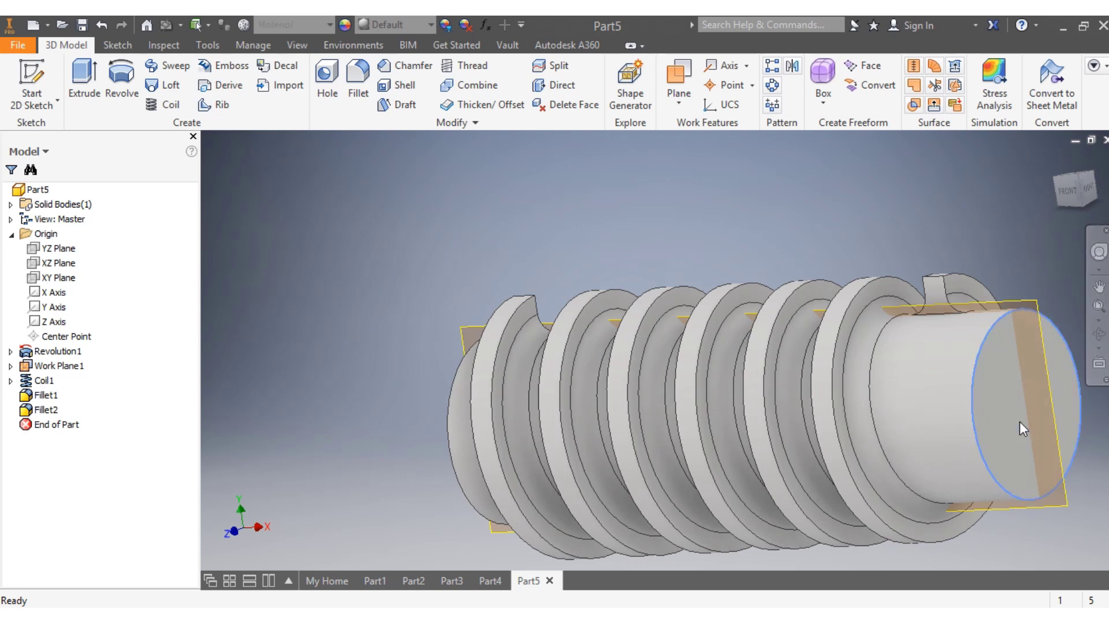
pyautogui.hotkey('ctrl', 'shift', 'k')
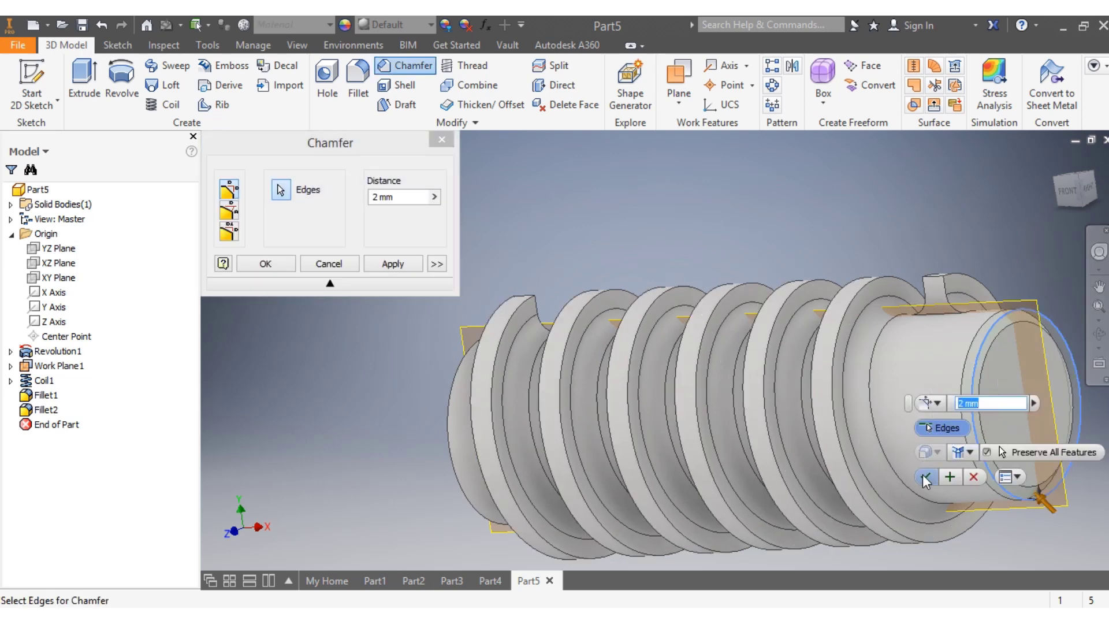
pyautogui.click(924, 477)
# Chamfer the circular edge at the cylinder's left end with a 2 mm distance.
pyautogui.scroll(5, 986, 504)
pyautogui.scroll(-5, 1001, 493)
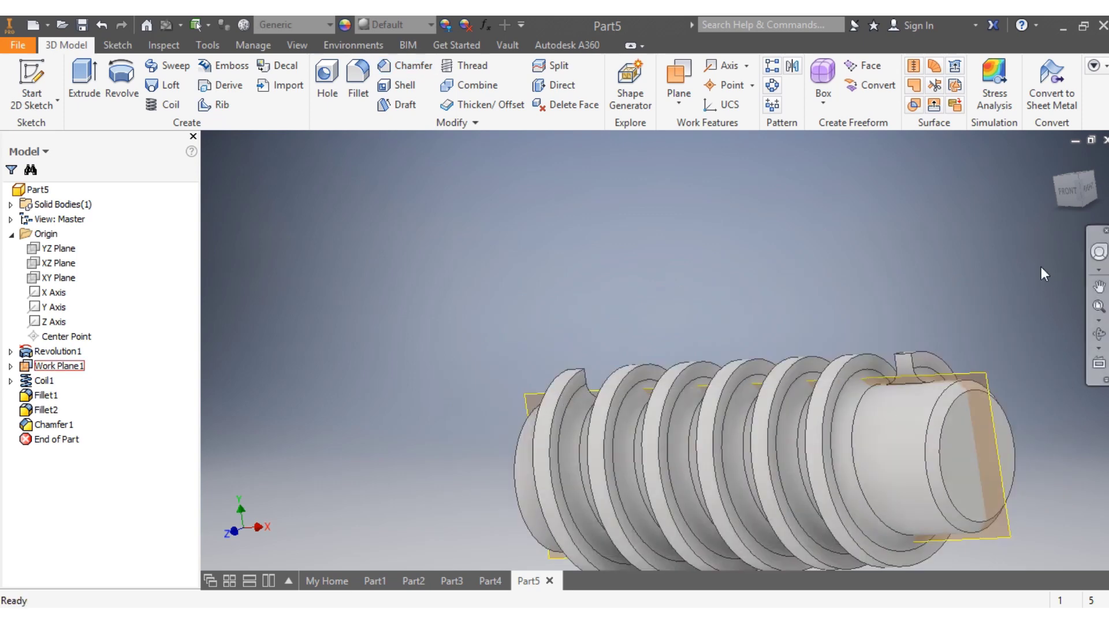
pyautogui.moveTo(1067, 203)
pyautogui.mouseDown()
pyautogui.moveTo(1011, 255)
pyautogui.moveTo(1014, 272)
pyautogui.mouseUp()
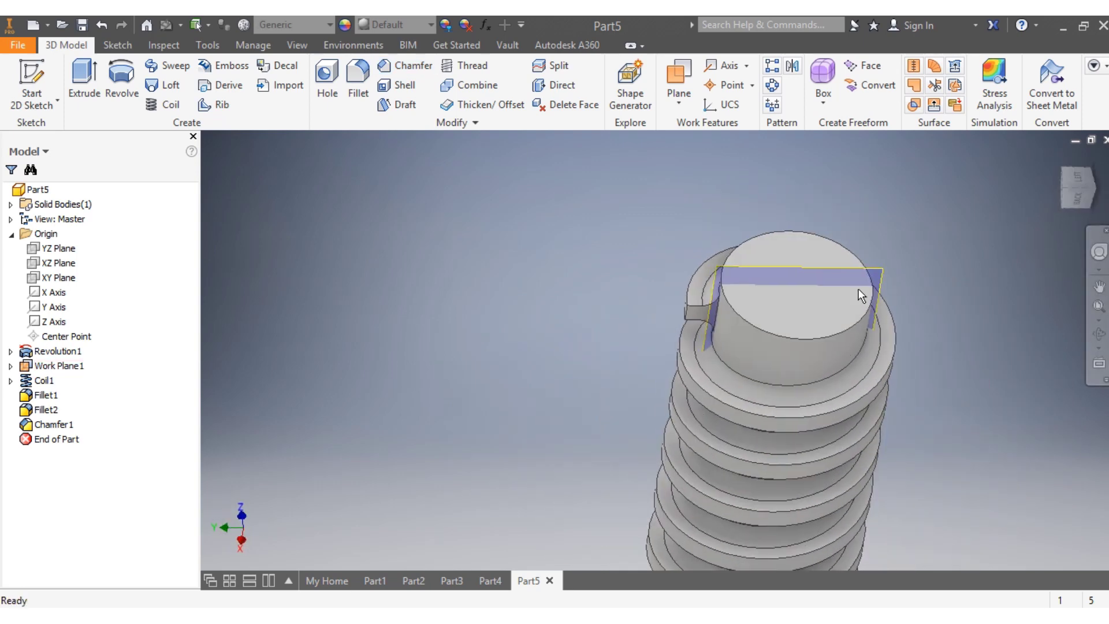
pyautogui.click(831, 335)
pyautogui.click(876, 324)
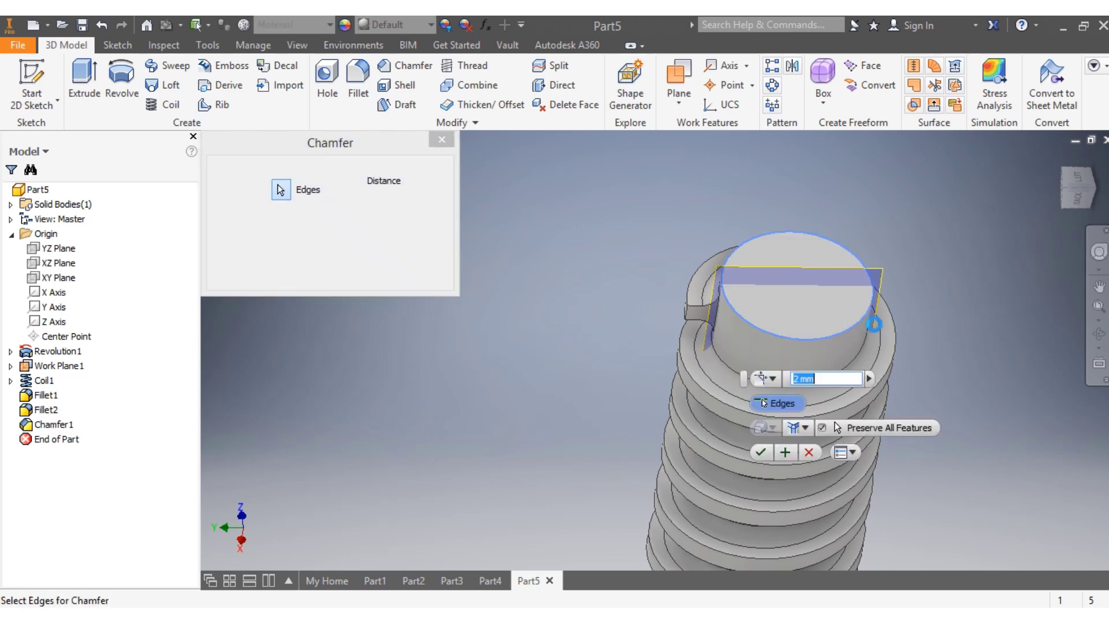
pyautogui.click(760, 452)
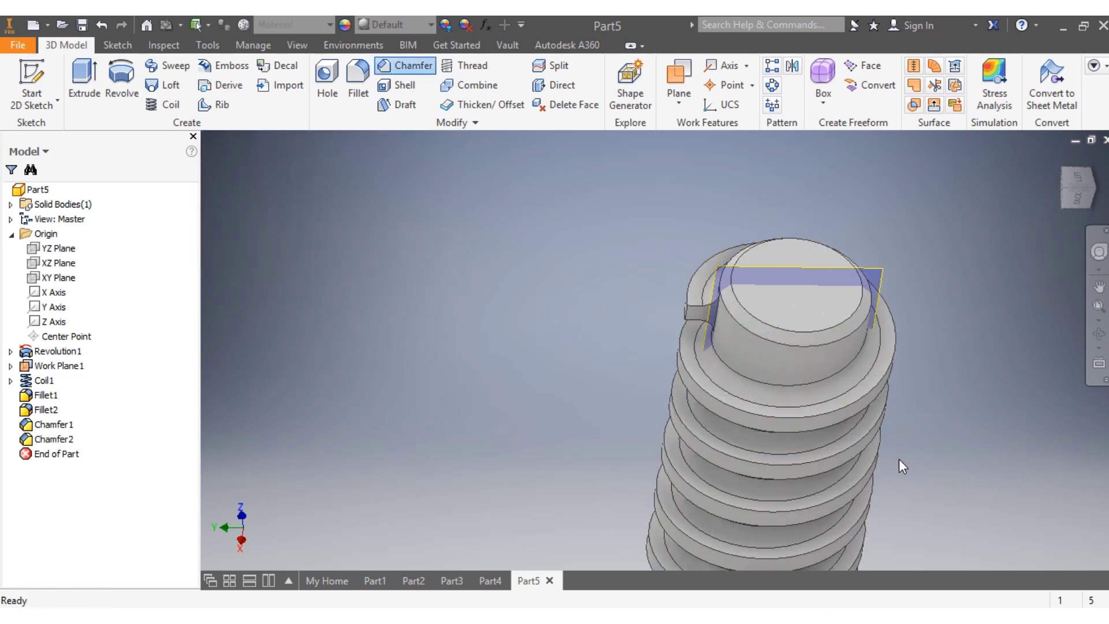
# Hide the work plane that cuts lengthwise through the worm screw.
pyautogui.scroll(-5, 899, 458)
pyautogui.click(1089, 196)
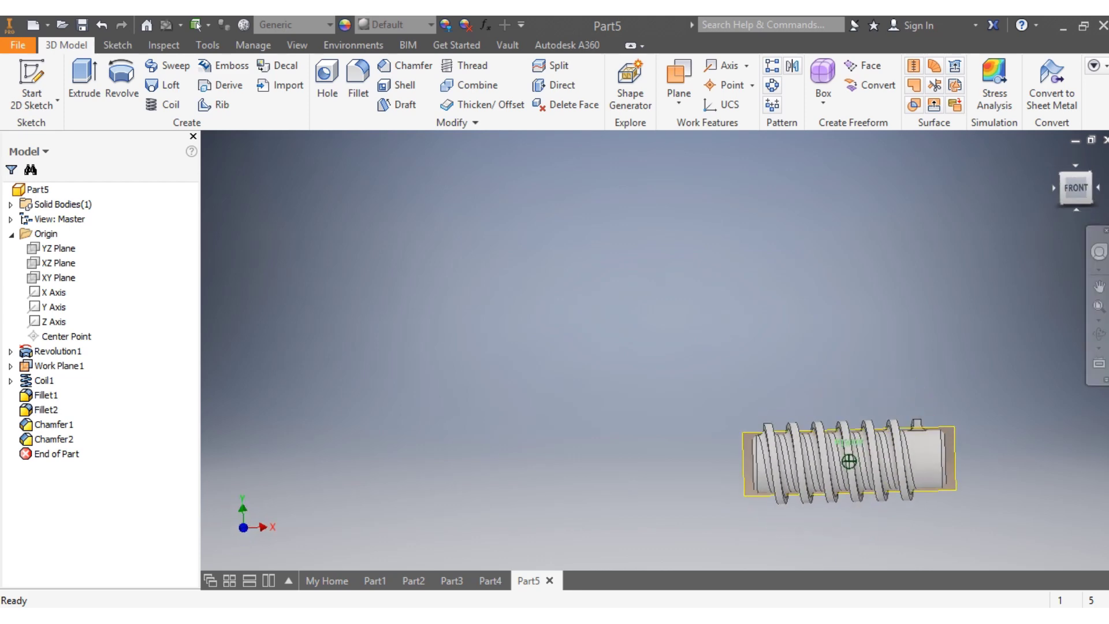
pyautogui.scroll(-3, 994, 465)
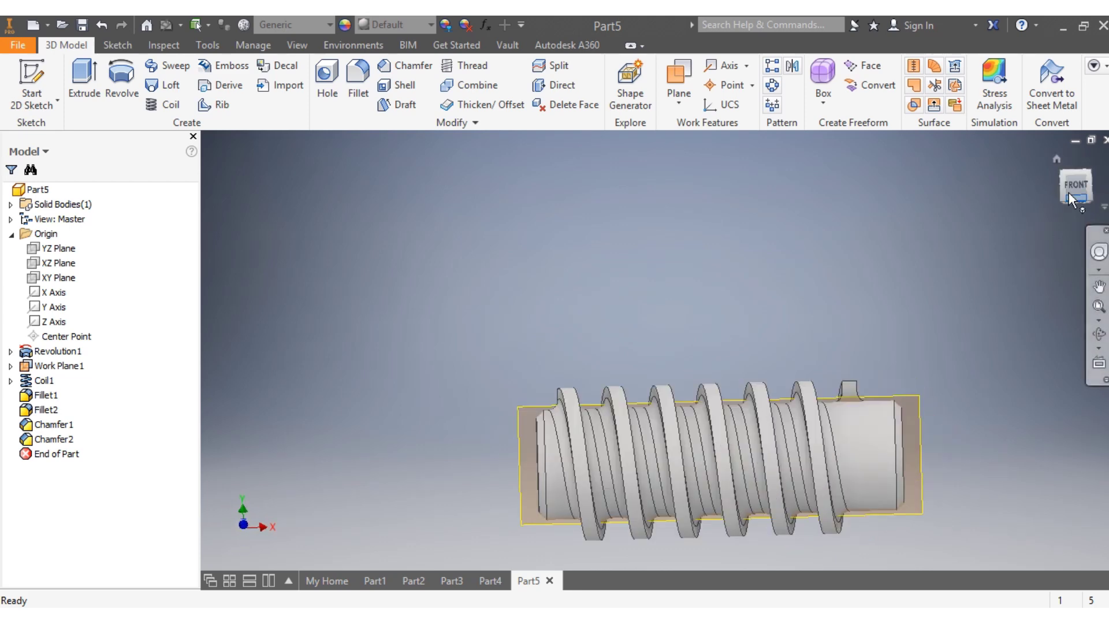
pyautogui.moveTo(1085, 191); pyautogui.dragTo(1057, 203)
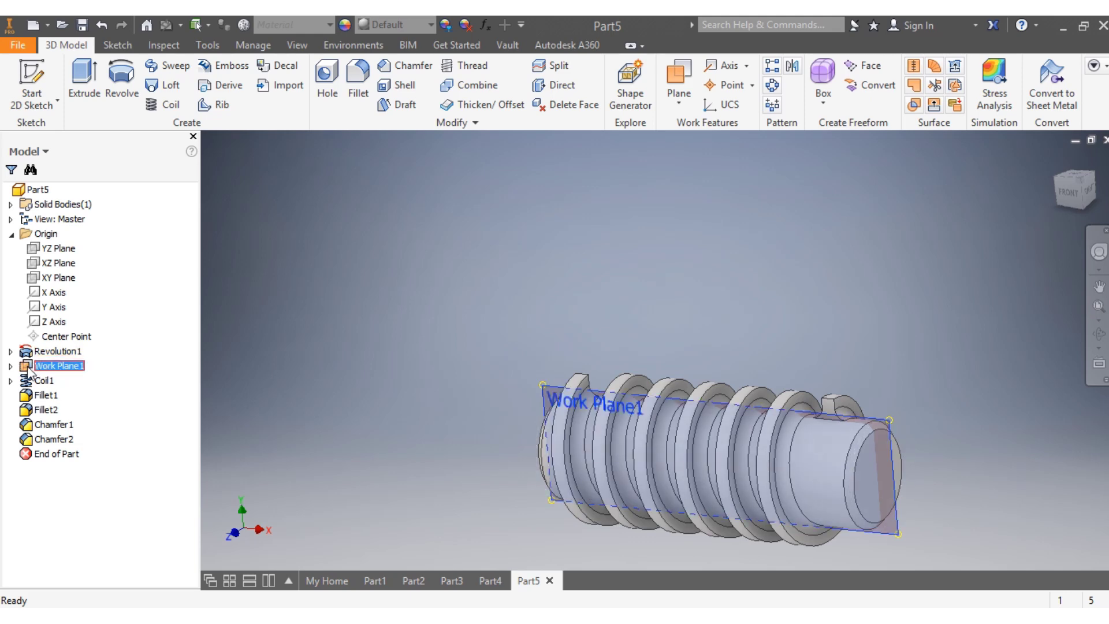
pyautogui.scroll(-3, 220, 392)
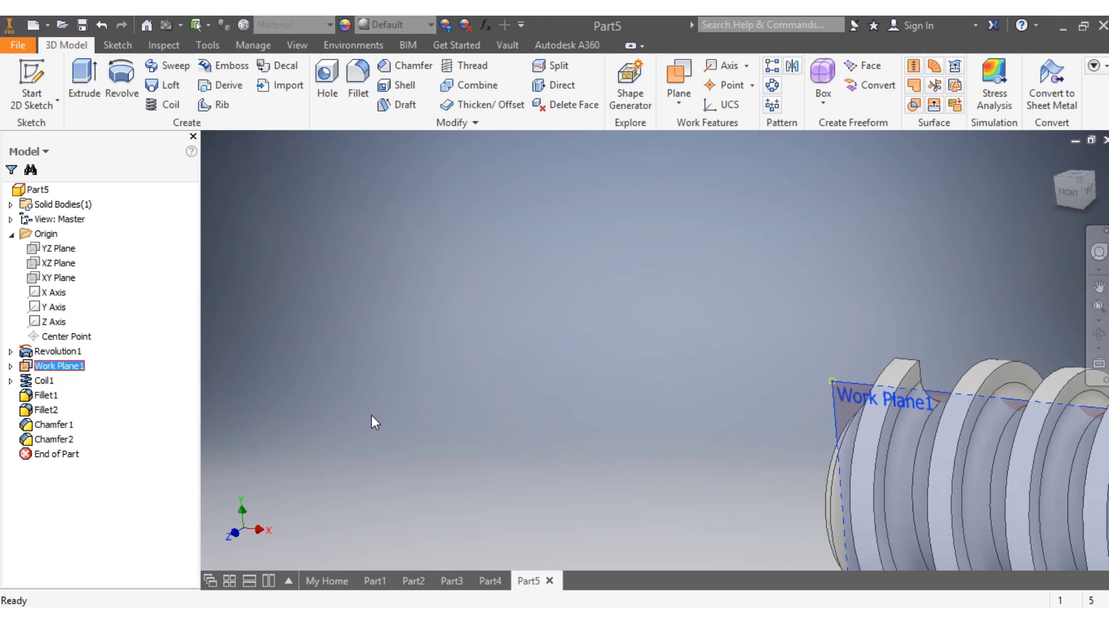
pyautogui.scroll(5, 374, 416)
pyautogui.click(832, 501)
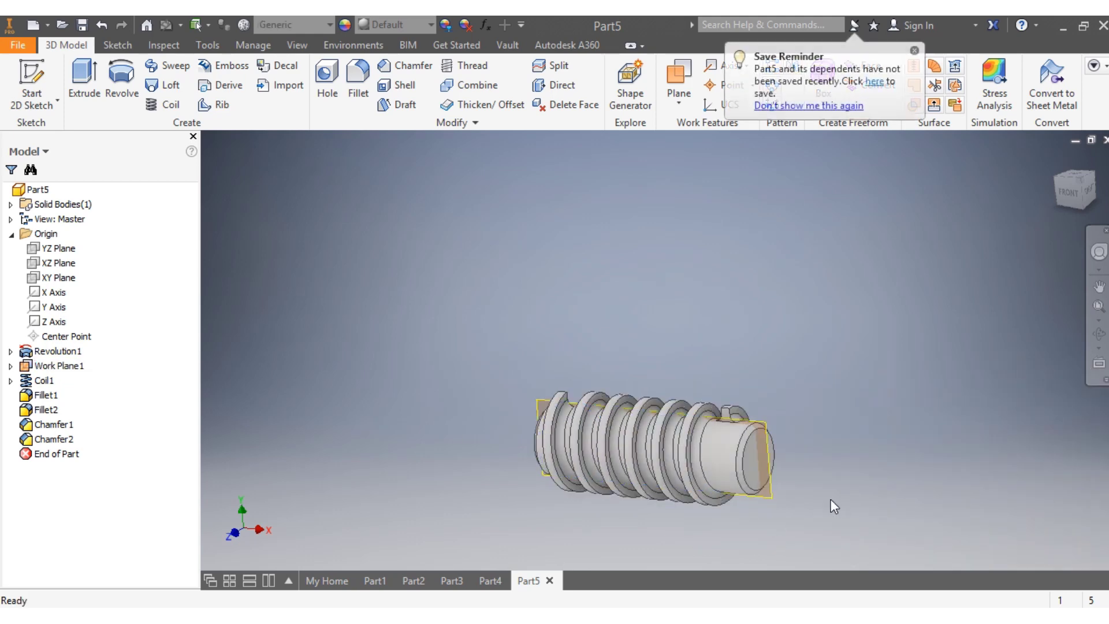
pyautogui.rightClick(45, 370)
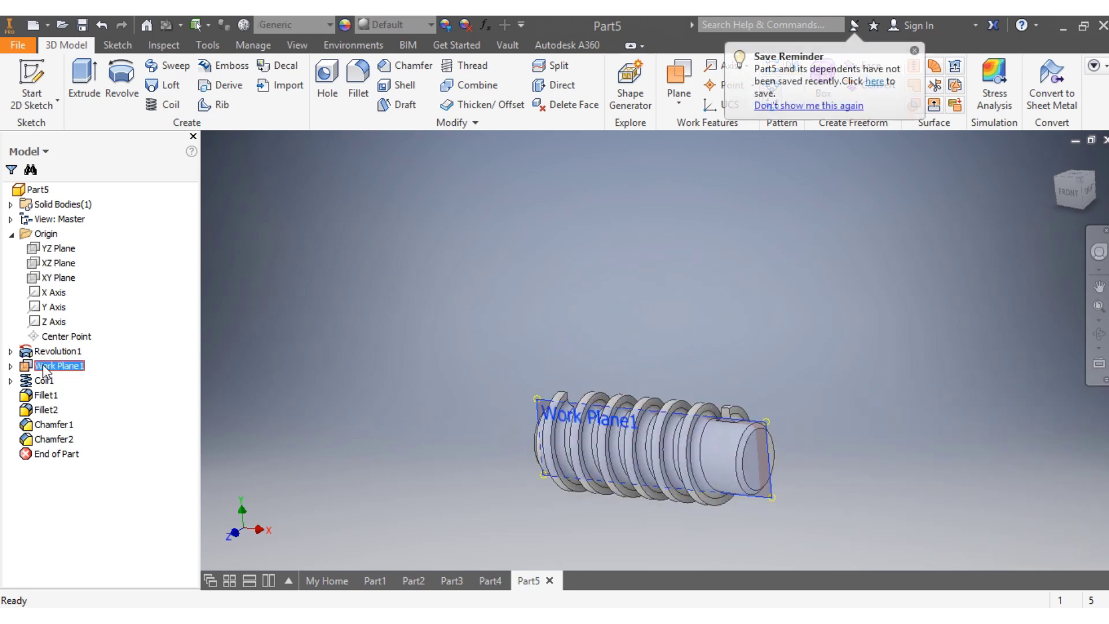
pyautogui.click(77, 356)
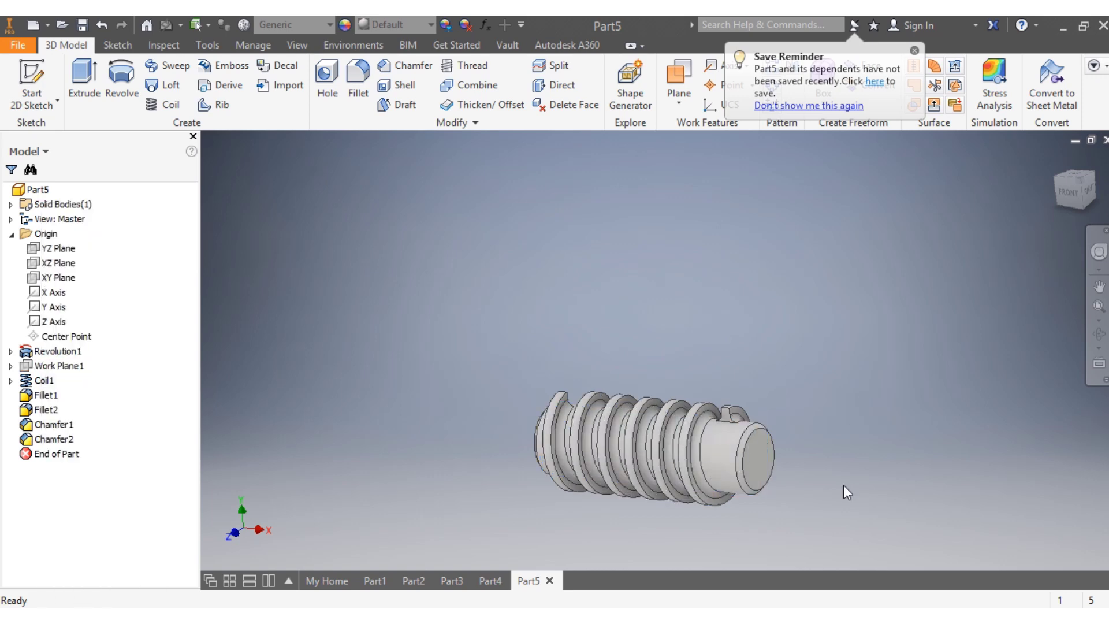
# Assign the Steel, Alloy material to the worm screw and inspect the part from several sides.
pyautogui.scroll(3, 844, 484)
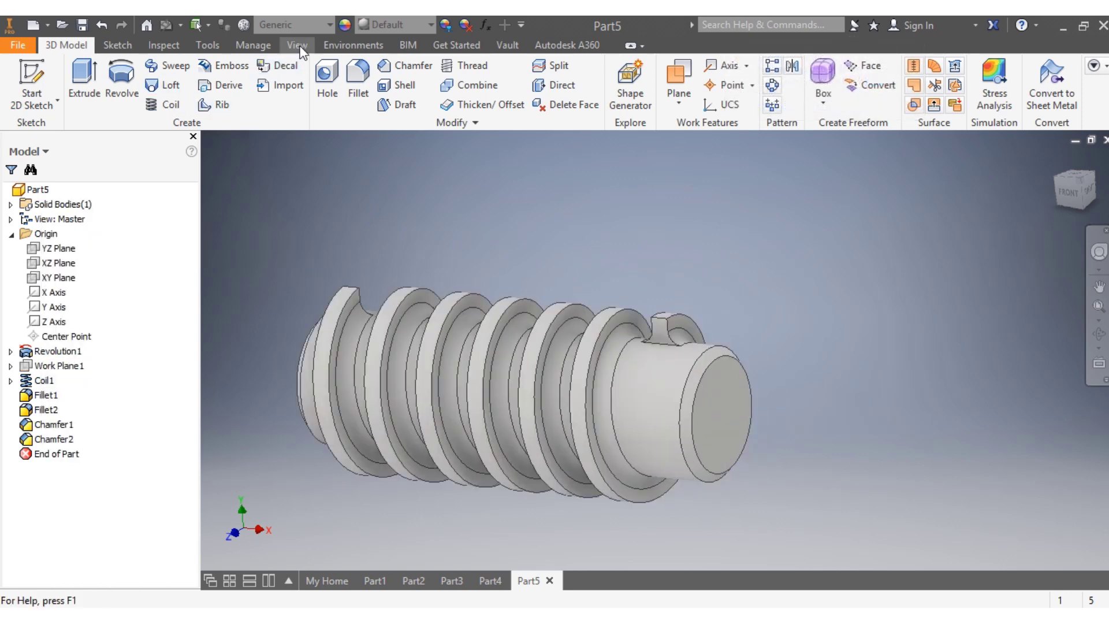
pyautogui.click(327, 26)
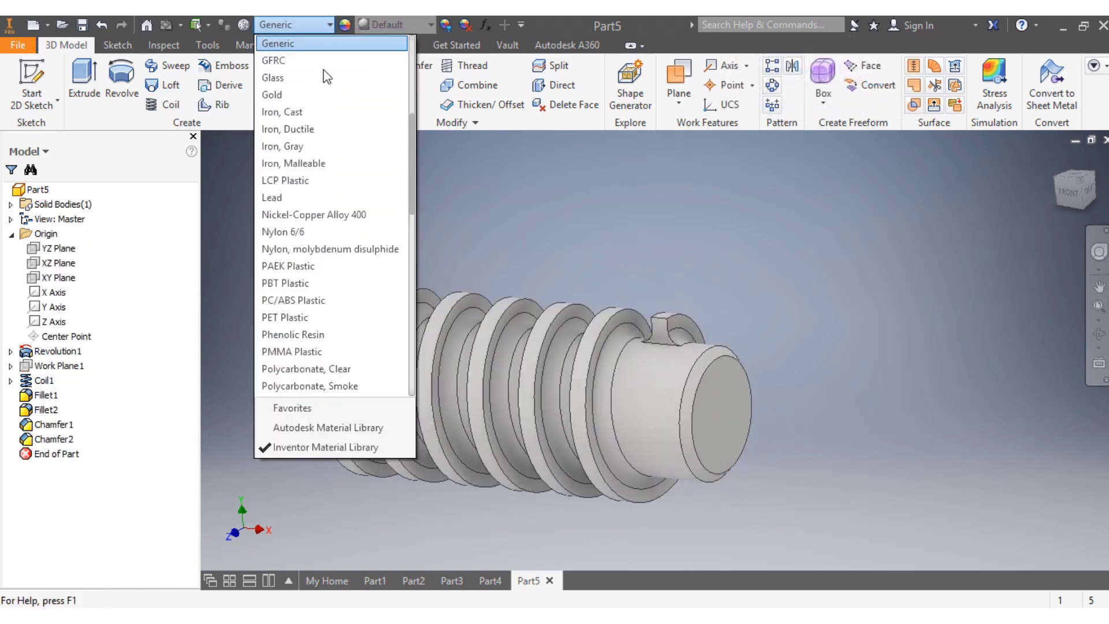
pyautogui.scroll(3, 306, 238)
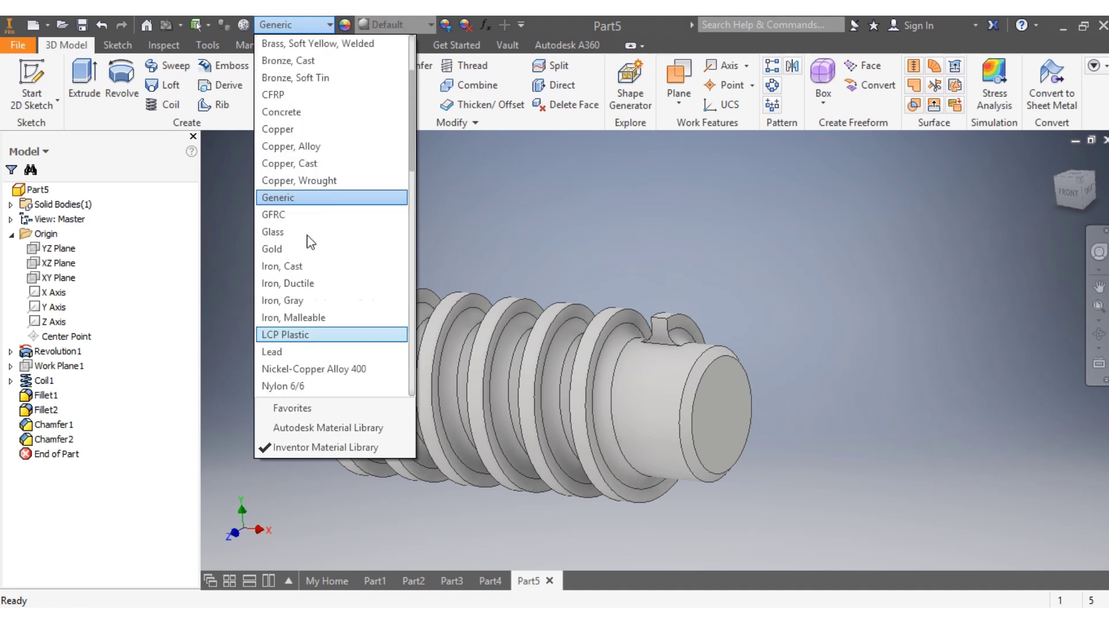
pyautogui.scroll(-3, 306, 234)
pyautogui.scroll(-9, 306, 235)
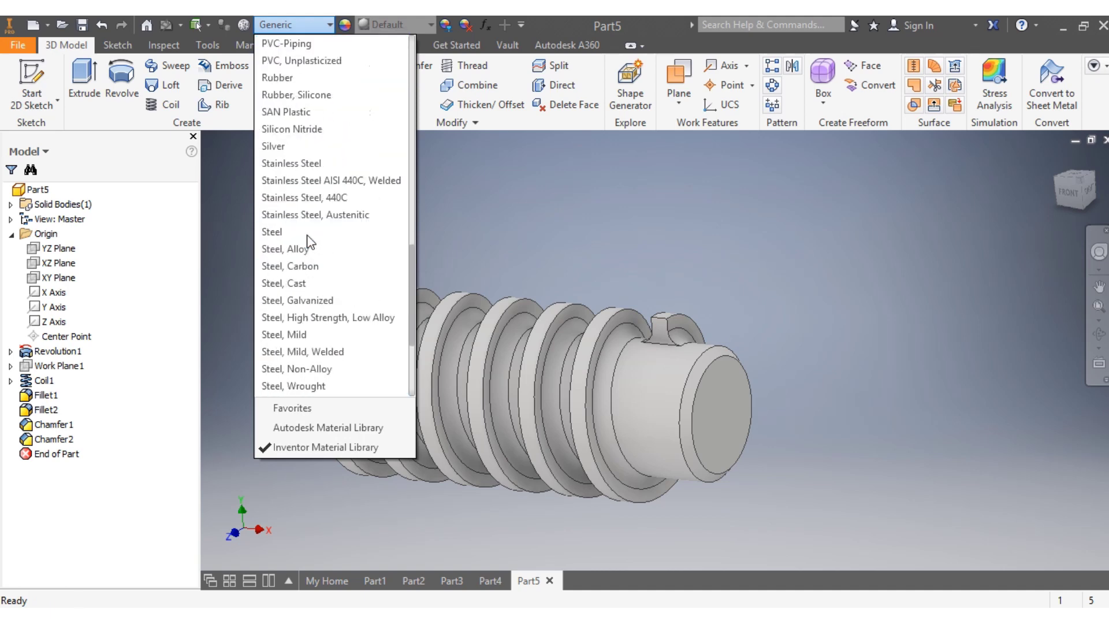
pyautogui.scroll(2, 307, 236)
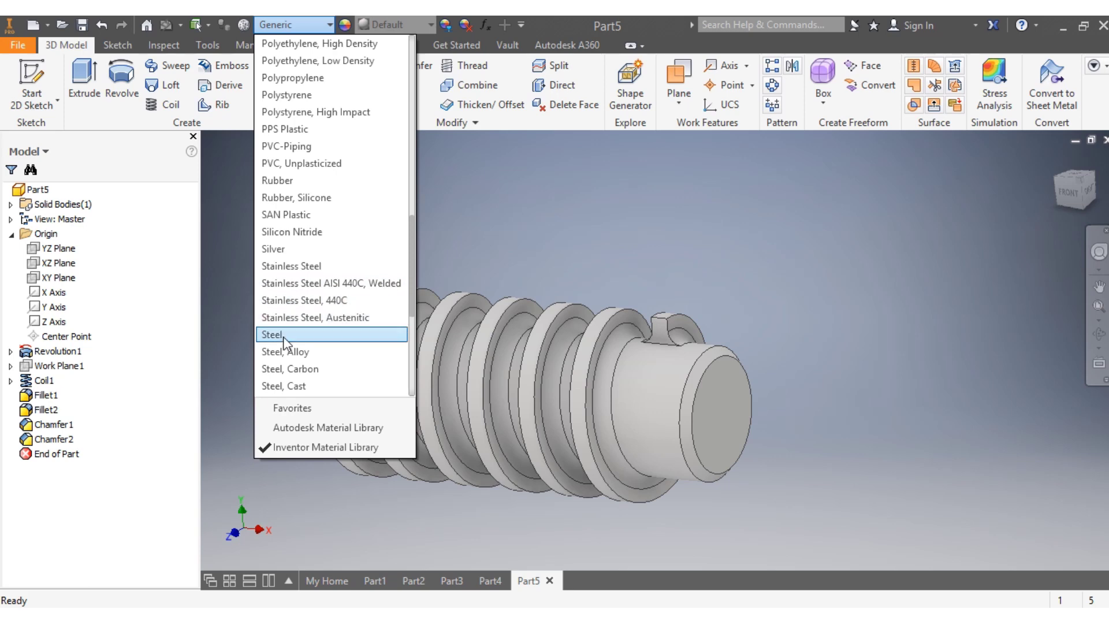
pyautogui.scroll(-1, 292, 317)
pyautogui.click(290, 299)
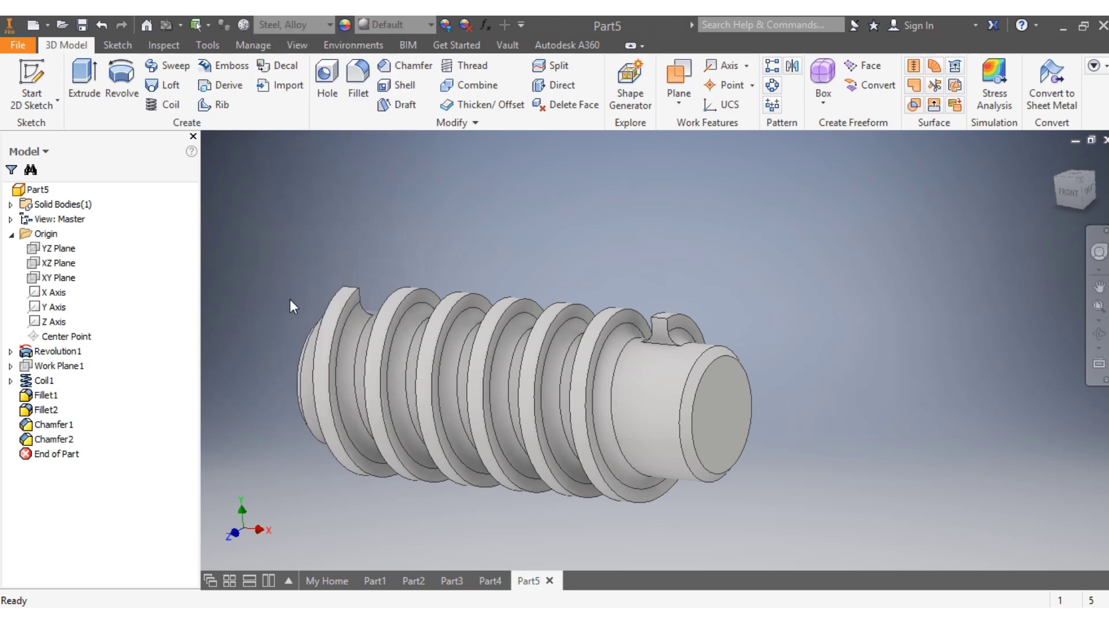
pyautogui.moveTo(1067, 200)
pyautogui.mouseDown()
pyautogui.moveTo(980, 222)
pyautogui.moveTo(930, 213)
pyautogui.moveTo(971, 248)
pyautogui.moveTo(947, 216)
pyautogui.moveTo(959, 278)
pyautogui.moveTo(884, 231)
pyautogui.moveTo(890, 260)
pyautogui.moveTo(953, 222)
pyautogui.moveTo(924, 272)
pyautogui.moveTo(959, 243)
pyautogui.moveTo(925, 219)
pyautogui.moveTo(953, 266)
pyautogui.moveTo(930, 226)
pyautogui.moveTo(948, 260)
pyautogui.moveTo(983, 231)
pyautogui.moveTo(942, 254)
pyautogui.mouseUp()
pyautogui.moveTo(942, 254)
pyautogui.keyDown('shift'); pyautogui.mouseDown(button='middle')
pyautogui.moveTo(947, 277)
pyautogui.moveTo(919, 237)
pyautogui.moveTo(942, 202)
pyautogui.moveTo(965, 225)
pyautogui.mouseUp(button='middle'); pyautogui.keyUp('shift')
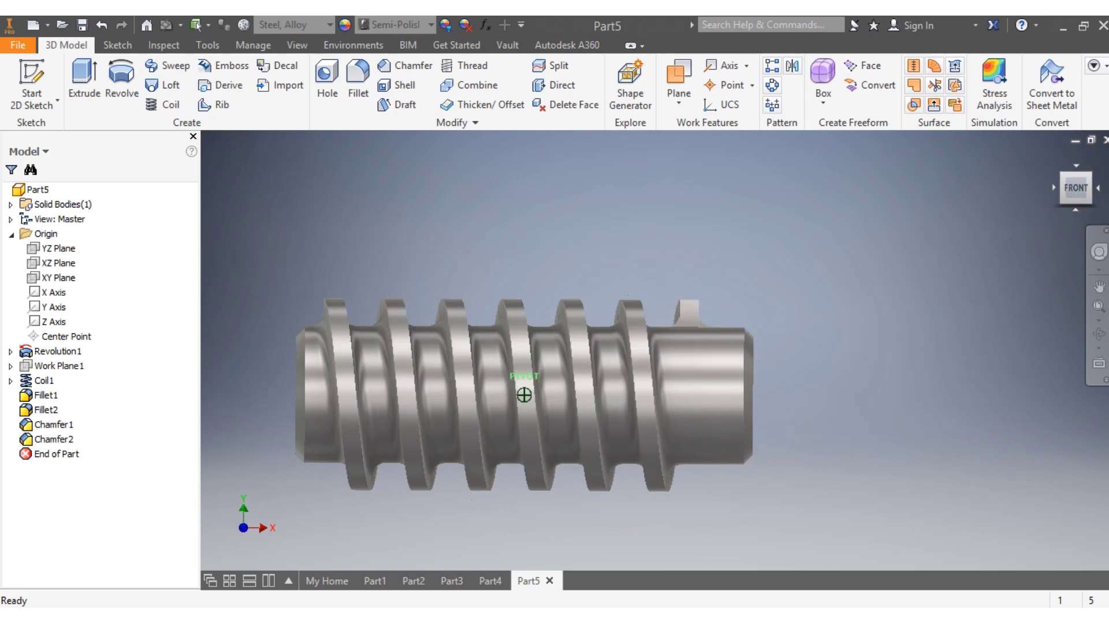